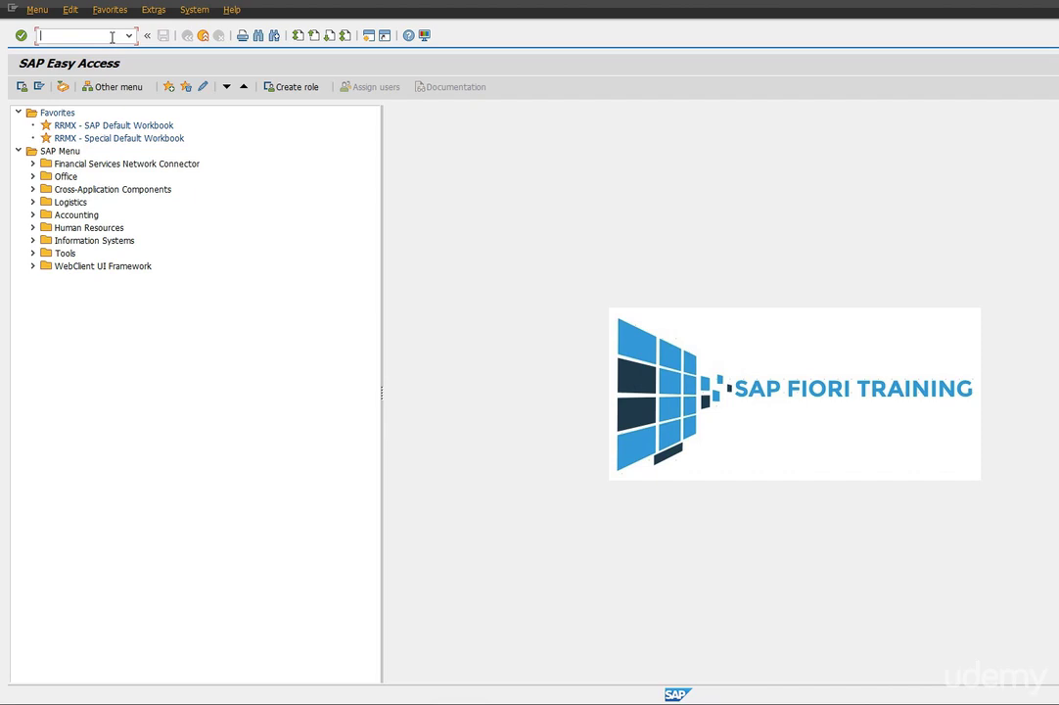
# - Open transaction /n/iwfnd/maint_service and select the ZTIMESHEET service in the service catalog
pyautogui.write('n/iwnfnd/maint_service')
pyautogui.press('Return')
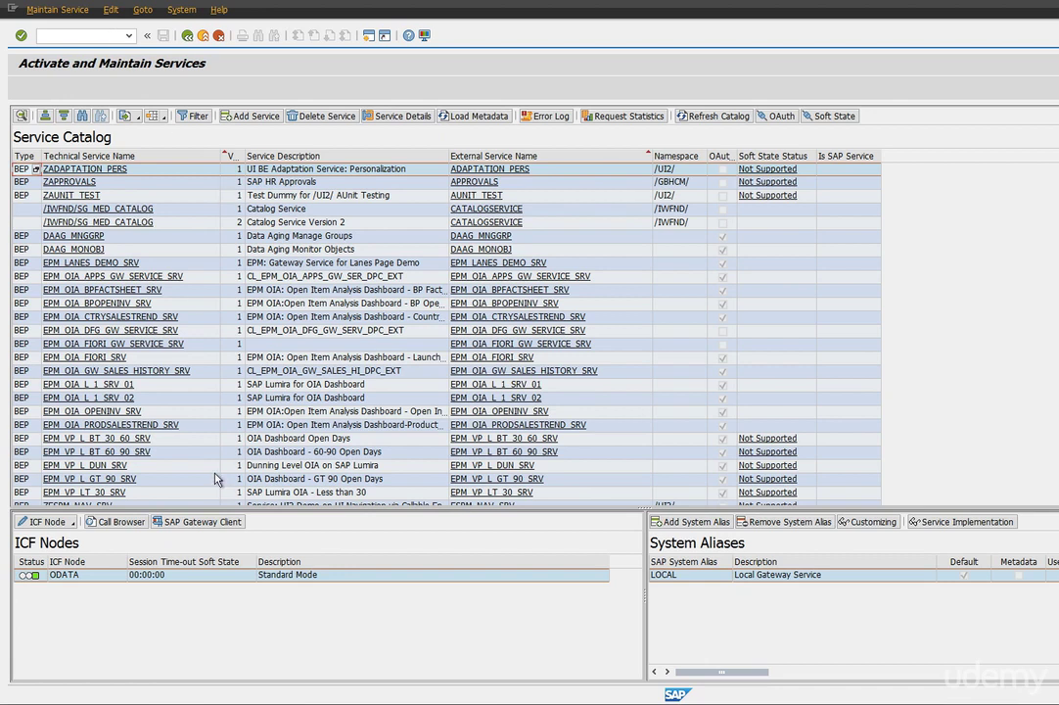
pyautogui.scroll(-10, 347, 401)
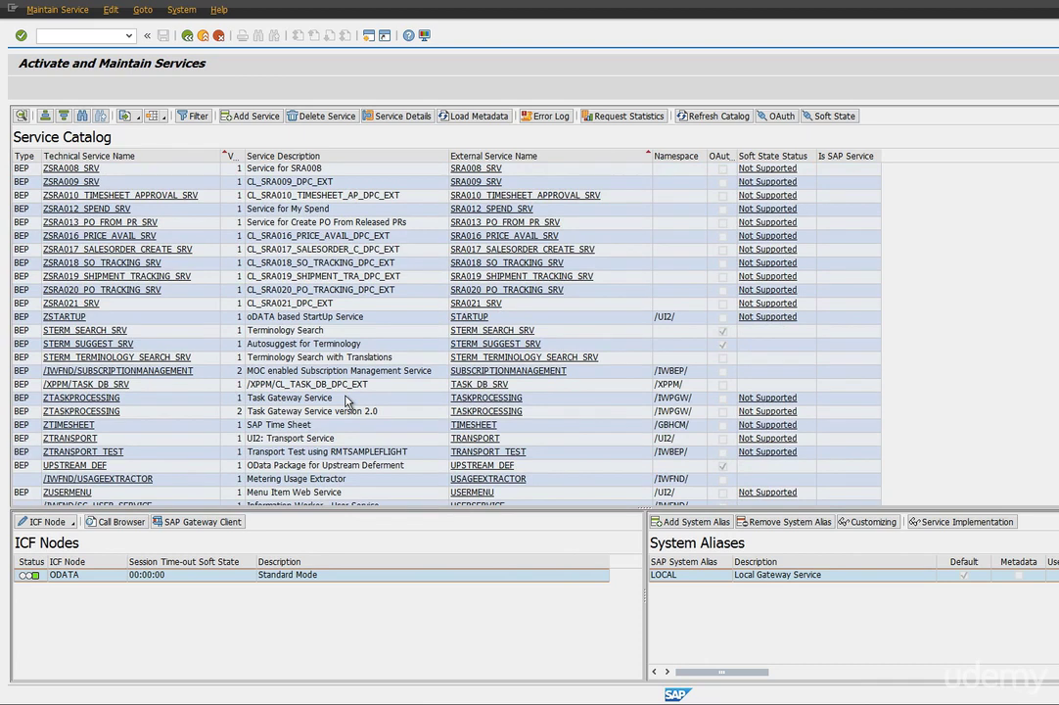
pyautogui.scroll(-2, 347, 401)
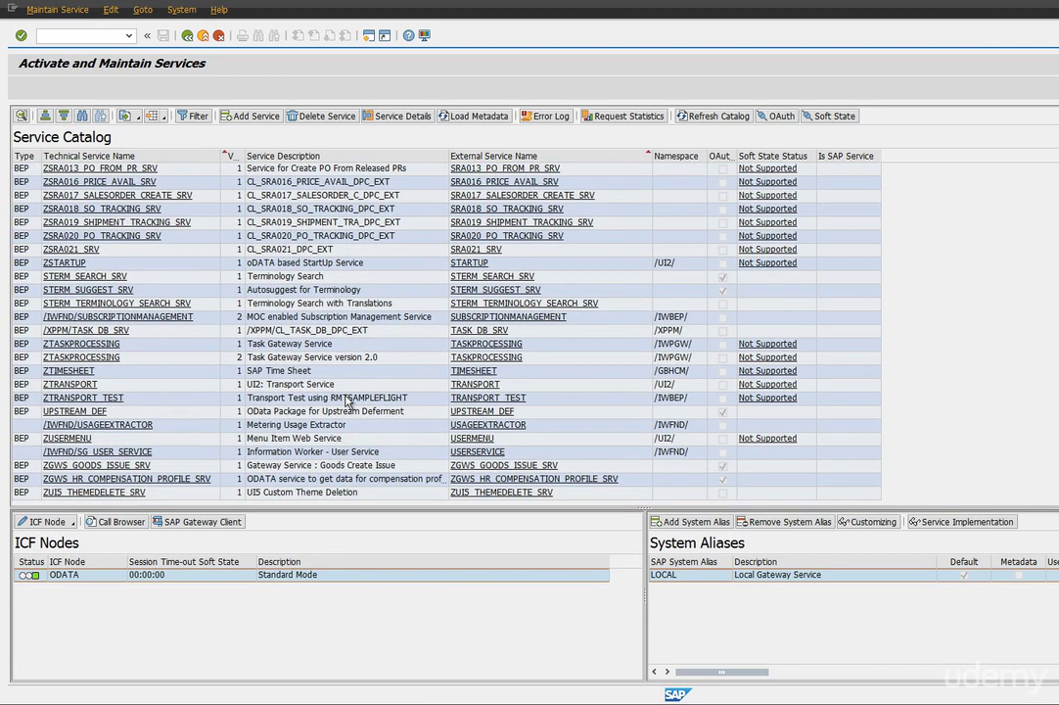
pyautogui.click(68, 372)
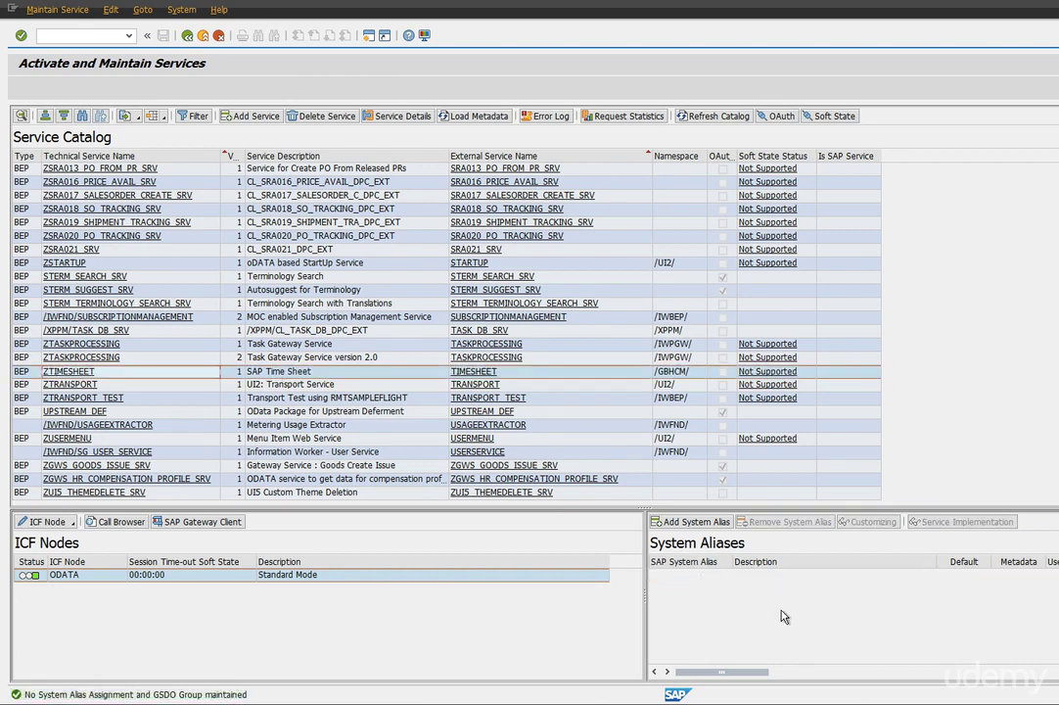
# - Create a new system alias assignment entry with the service document identifier ZTIMESHEET_0001
pyautogui.click(685, 525)
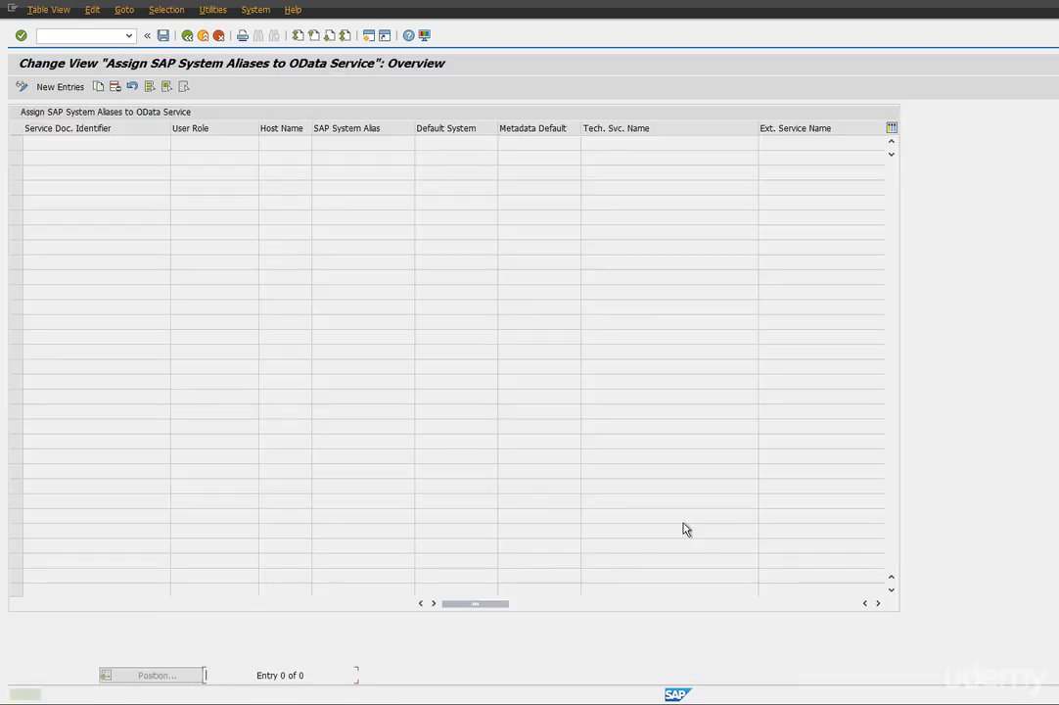
pyautogui.click(59, 88)
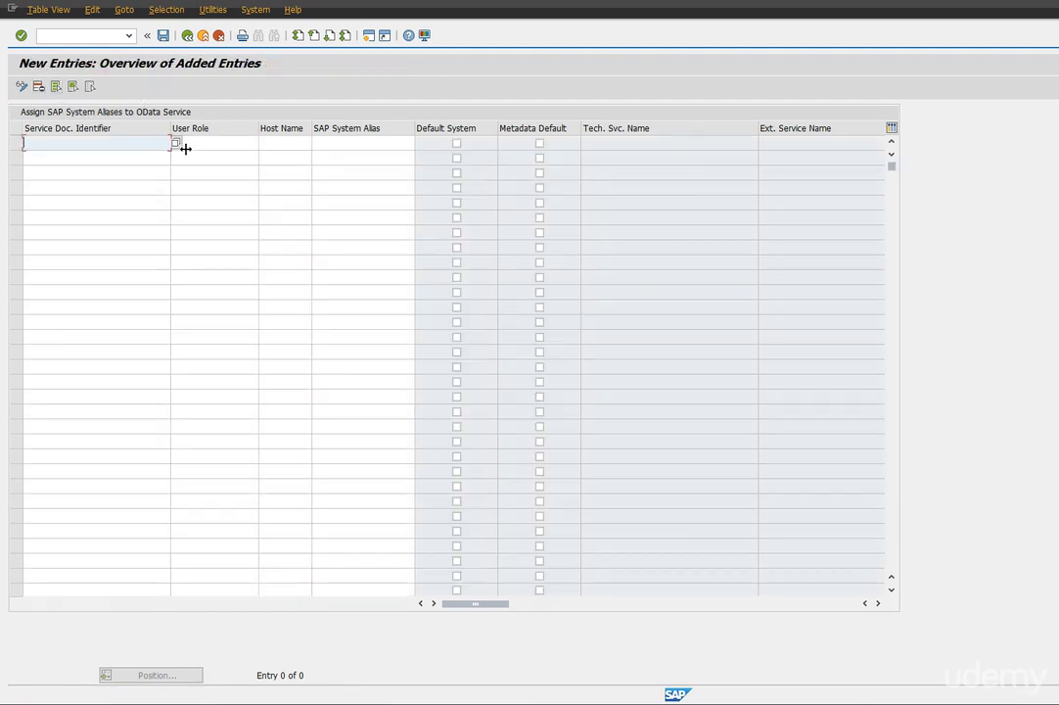
pyautogui.click(174, 144)
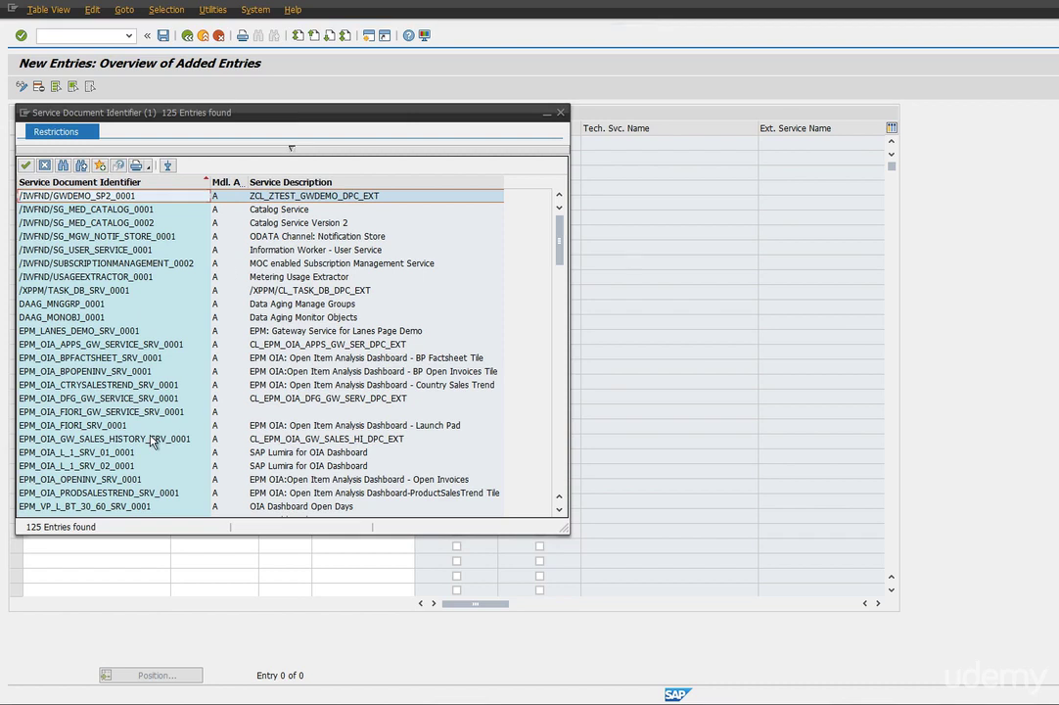
pyautogui.scroll(-20, 152, 440)
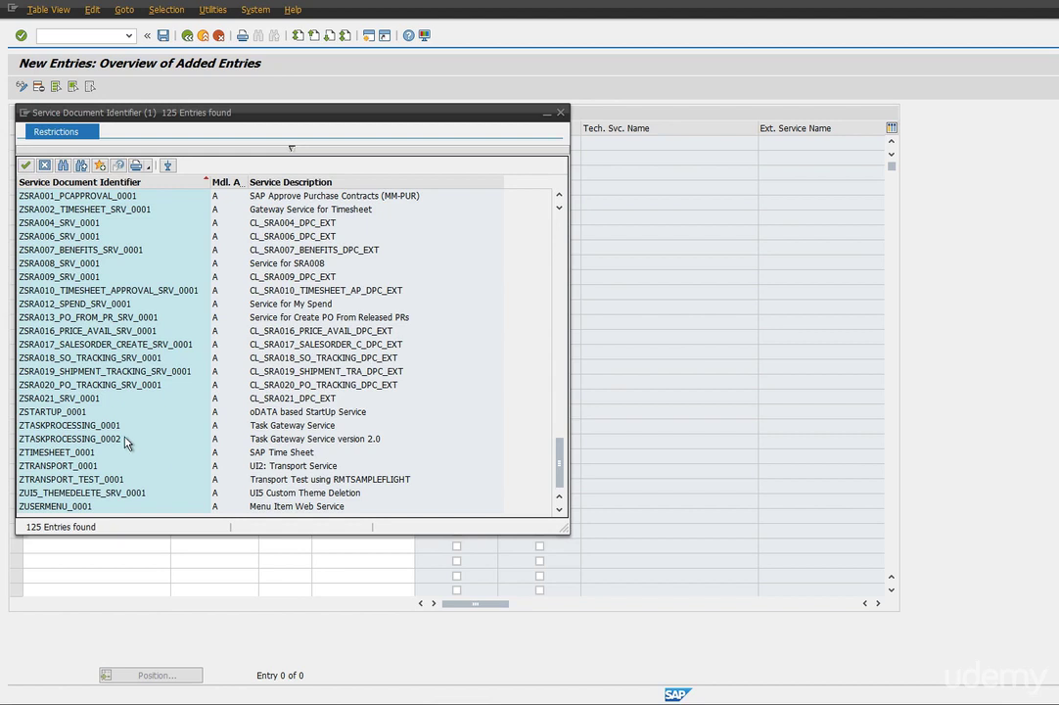
pyautogui.click(79, 454)
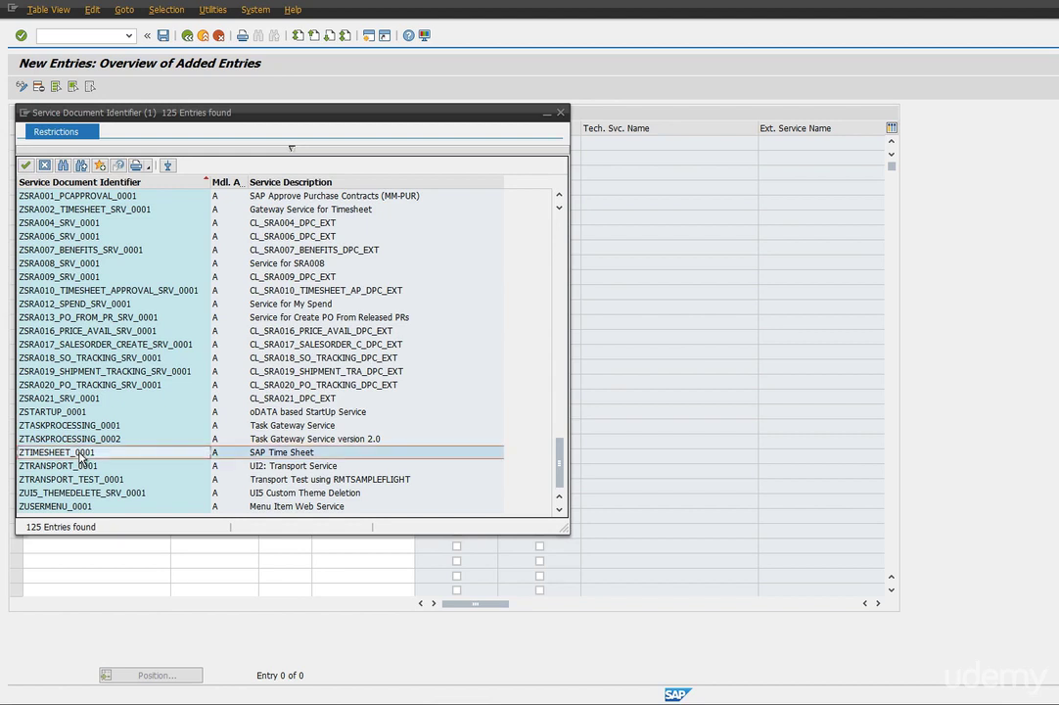
pyautogui.click(26, 165)
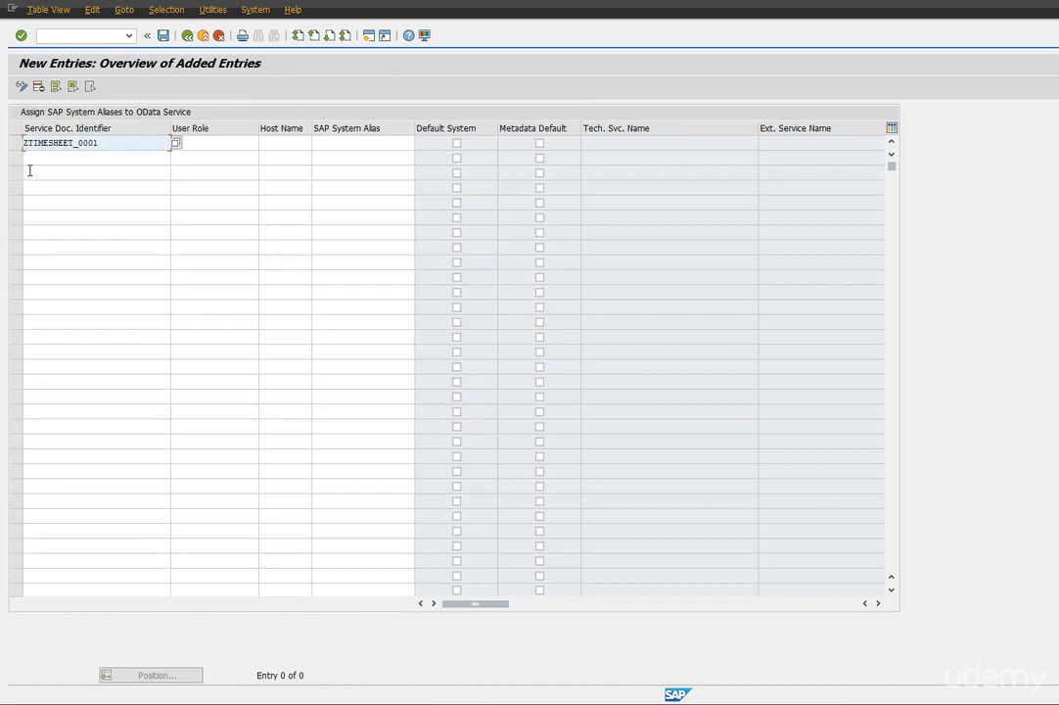
# - Assign system alias BT2_800 as the default system for the ZTIMESHEET_0001 entry, save it and return to the service catalog
pyautogui.click(372, 145)
pyautogui.click(420, 143)
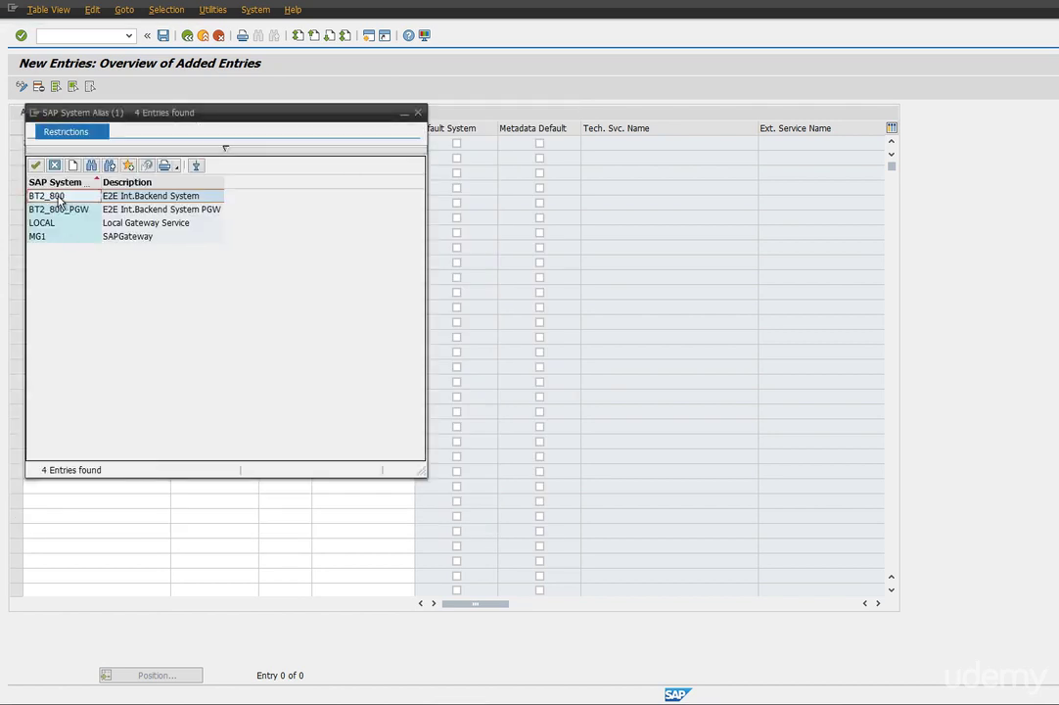
pyautogui.doubleClick(61, 195)
pyautogui.click(456, 144)
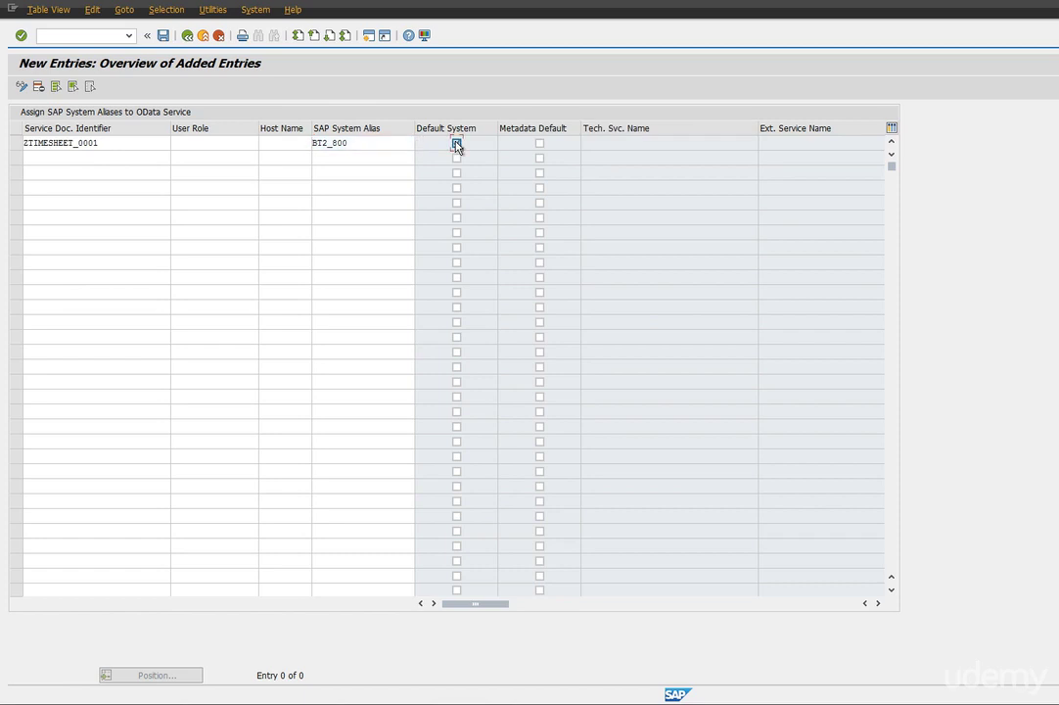
pyautogui.press('Return')
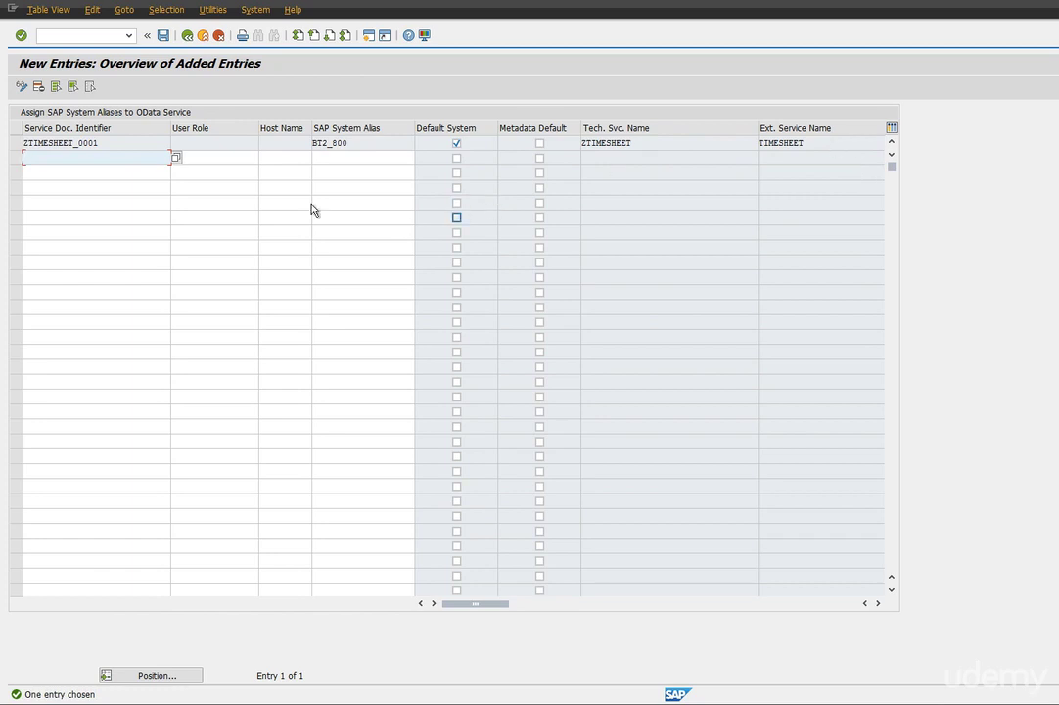
pyautogui.click(165, 42)
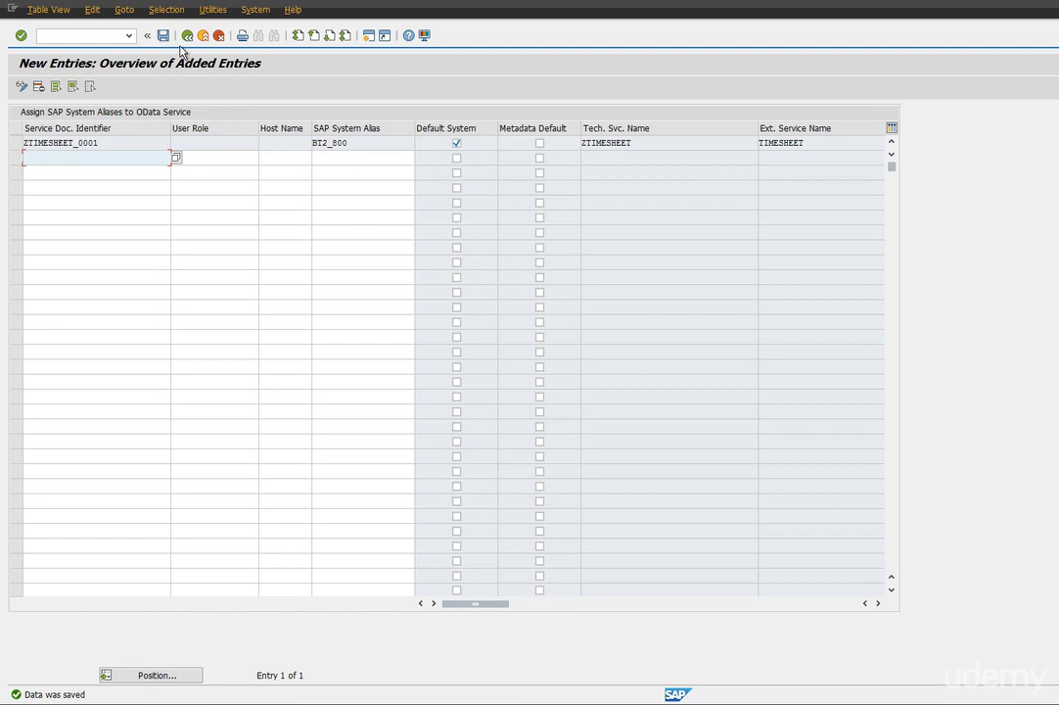
pyautogui.click(187, 35)
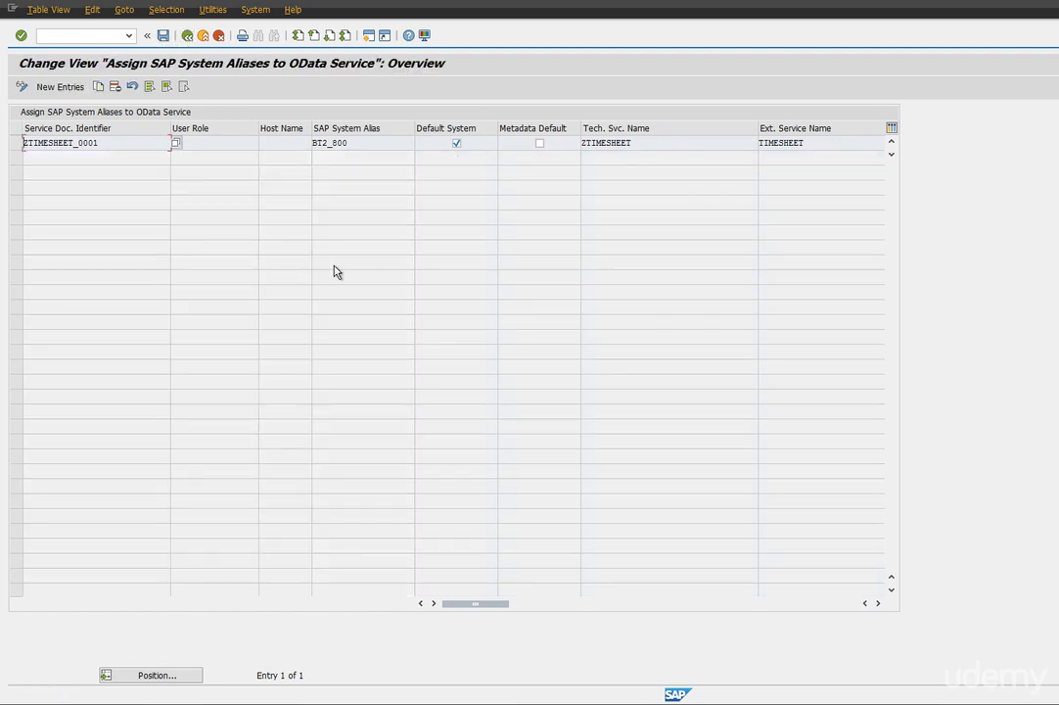
pyautogui.click(187, 35)
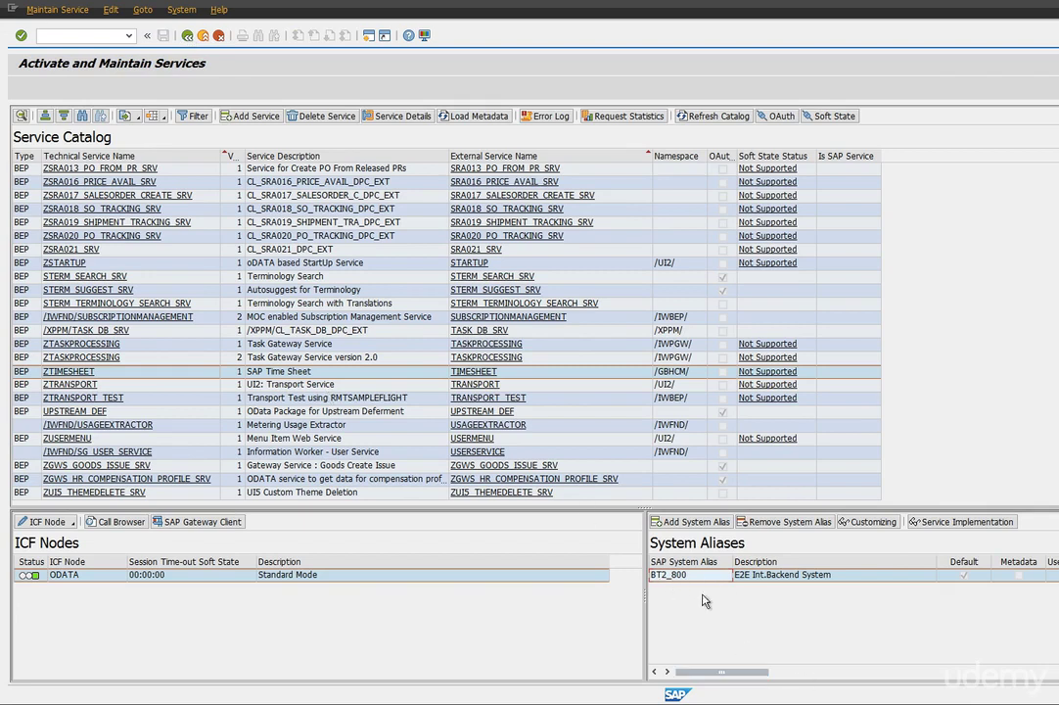
# - Activate the ODATA ICF node of the ZTIMESHEET service
pyautogui.click(74, 523)
pyautogui.click(49, 541)
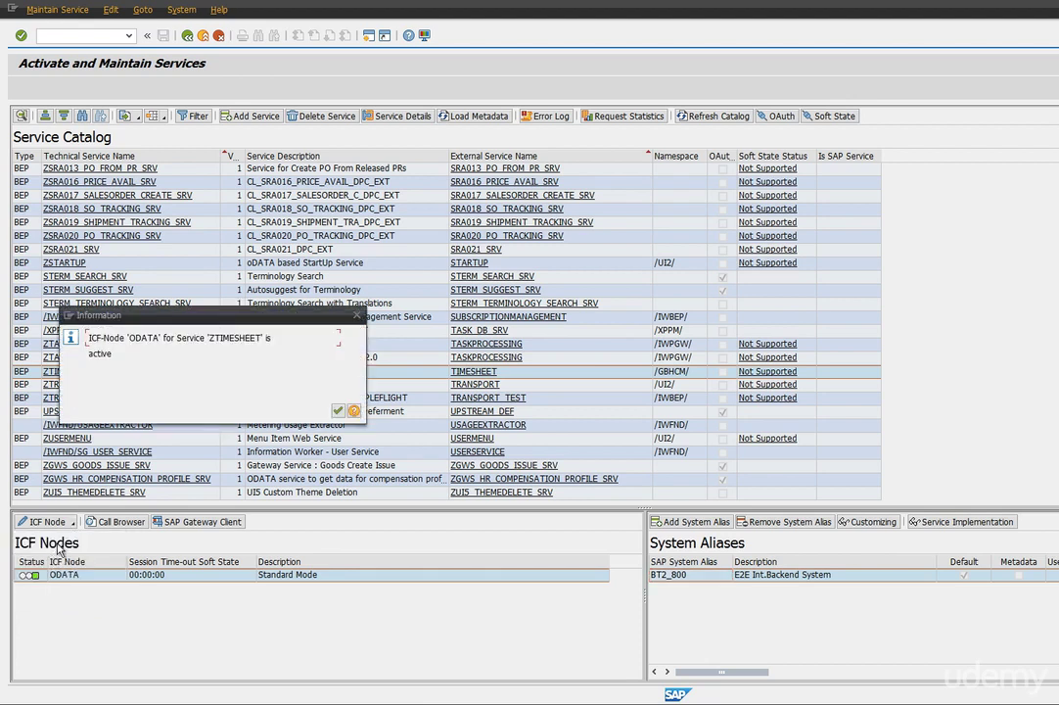
pyautogui.click(337, 410)
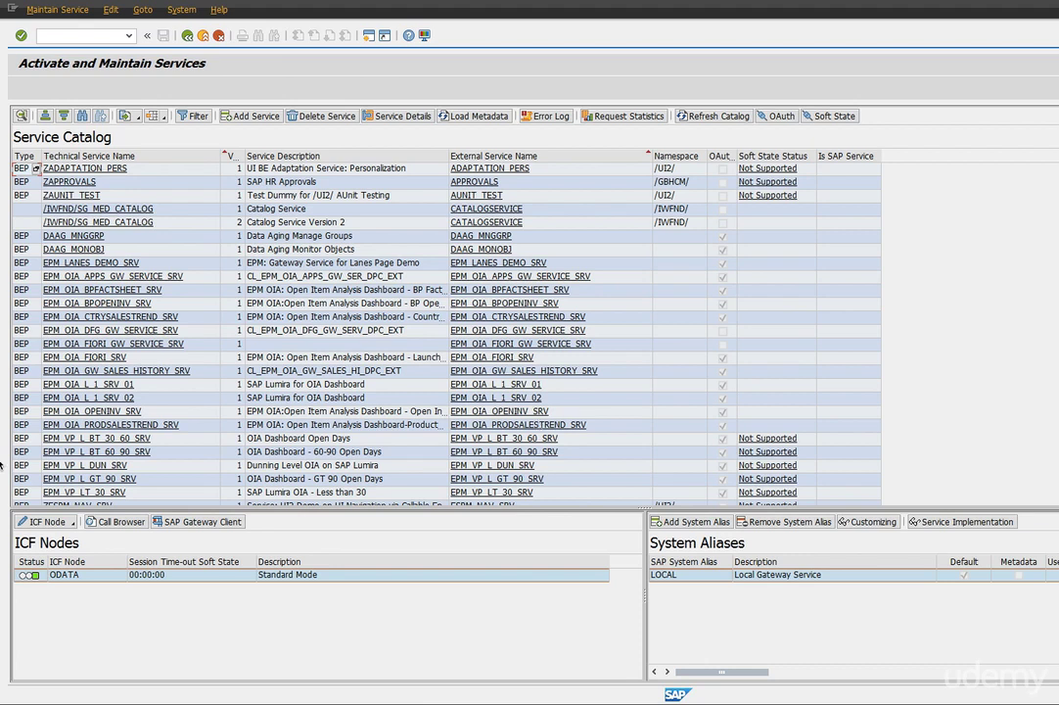
pyautogui.click(129, 37)
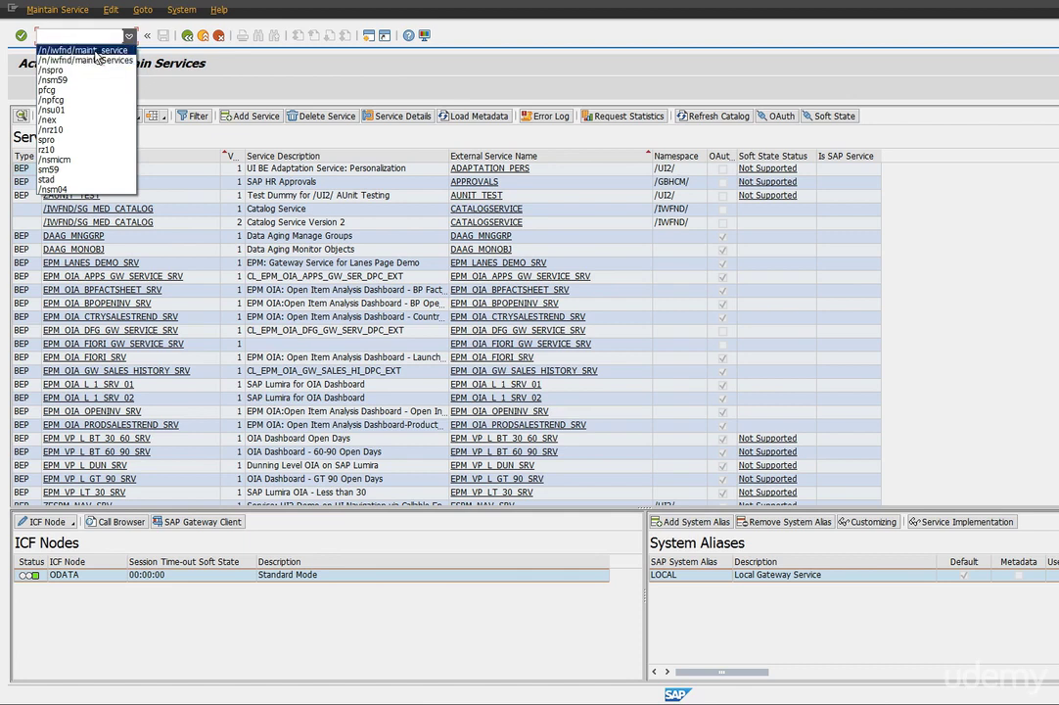
pyautogui.click(211, 92)
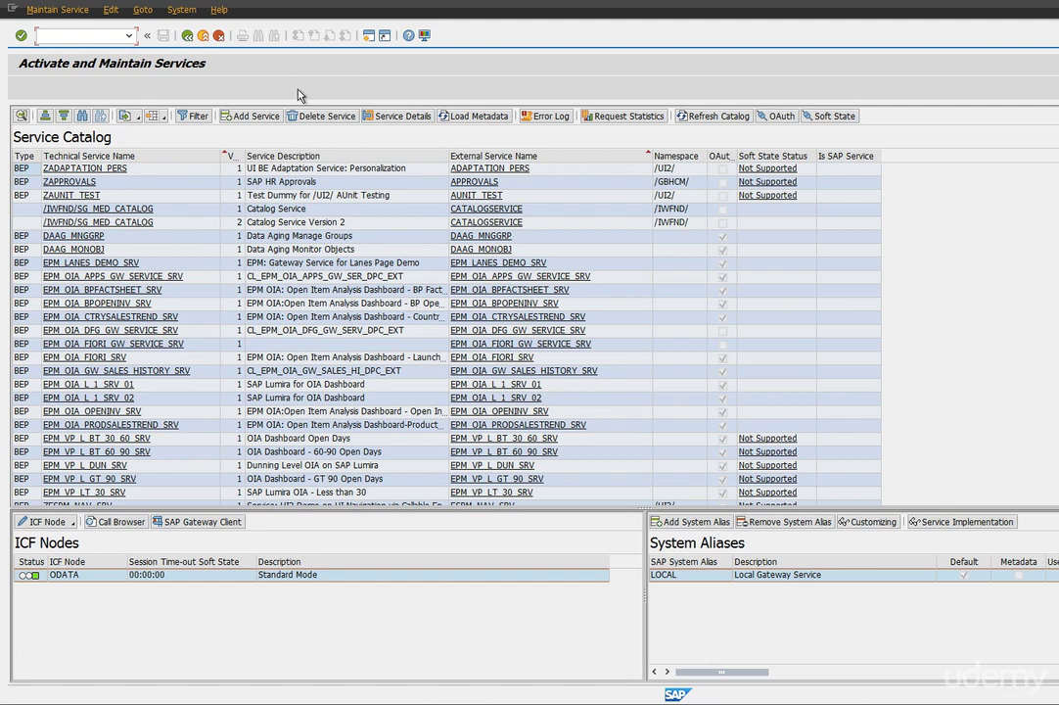
# - Start adding a service and retrieve the backend services for system alias BT2_800
pyautogui.click(245, 119)
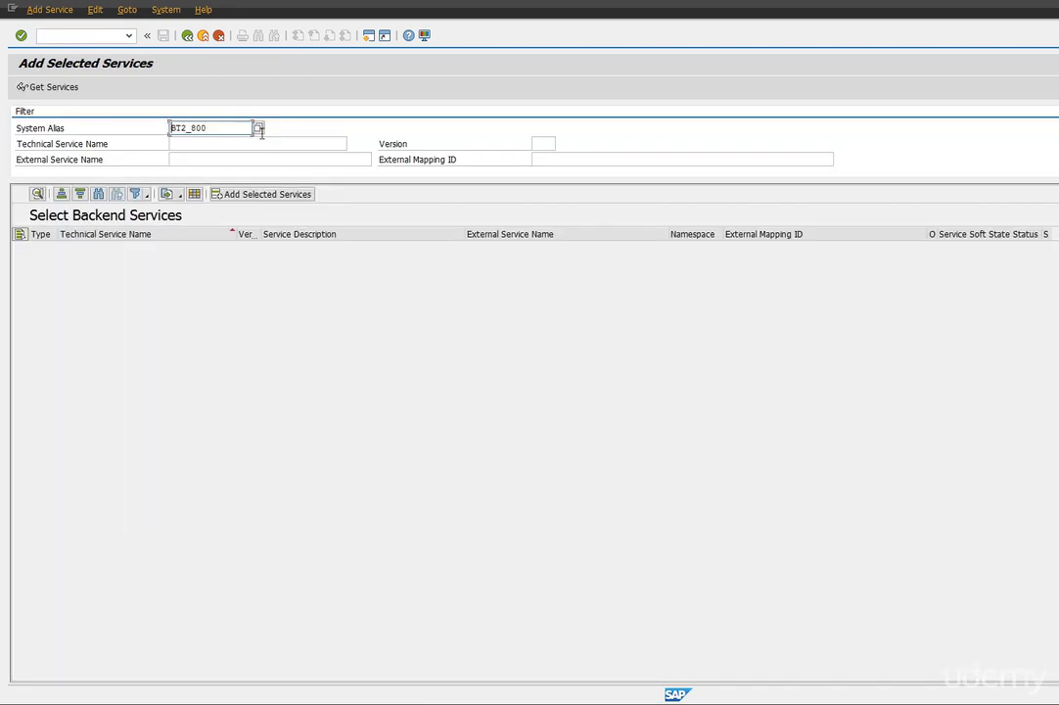
pyautogui.click(259, 128)
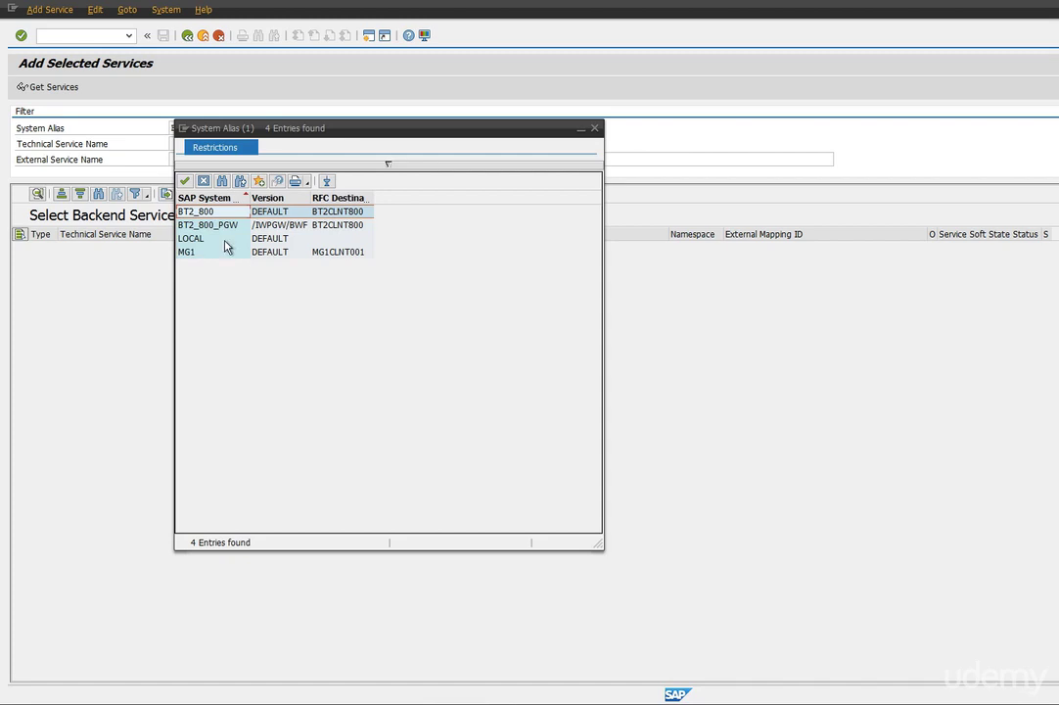
pyautogui.click(184, 182)
pyautogui.click(53, 93)
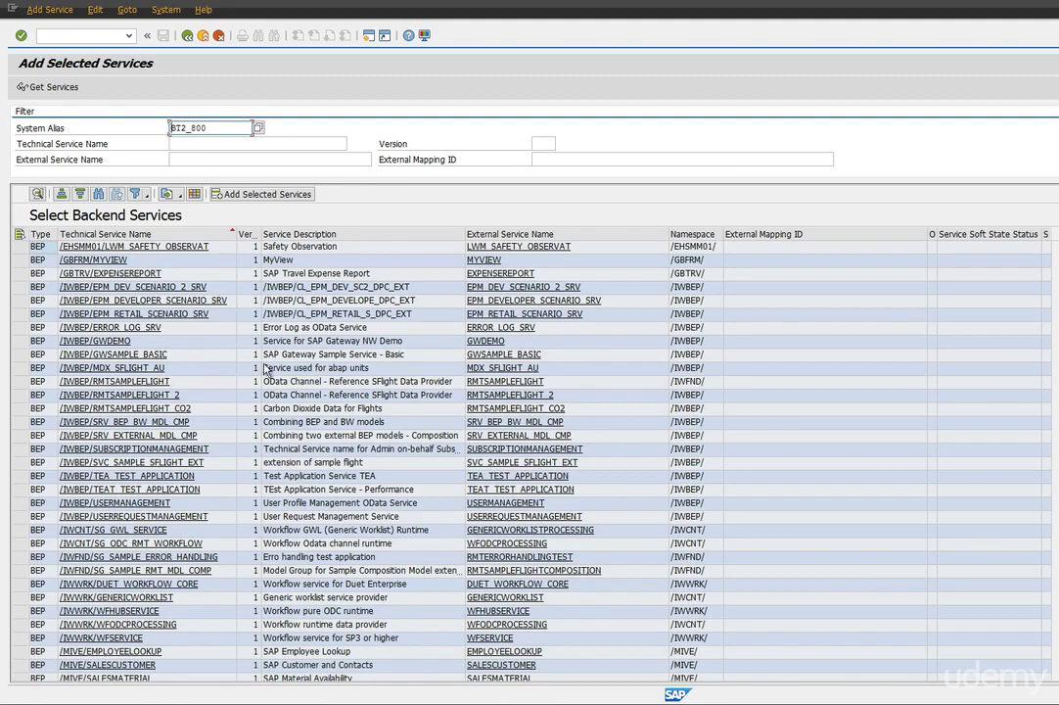
# - Find the SRM_PURCHASEORDER backend service in the list and open its Add Service dialog
pyautogui.click(305, 396)
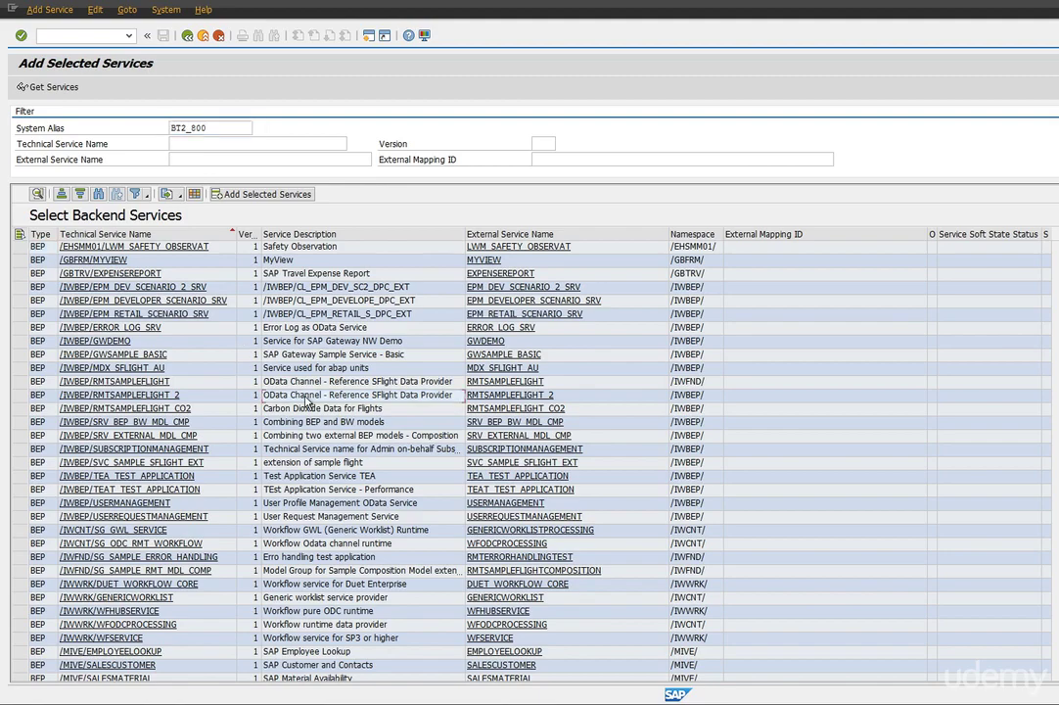
pyautogui.scroll(-20, 307, 401)
pyautogui.scroll(-20, 307, 402)
pyautogui.scroll(-20, 306, 401)
pyautogui.scroll(-20, 306, 402)
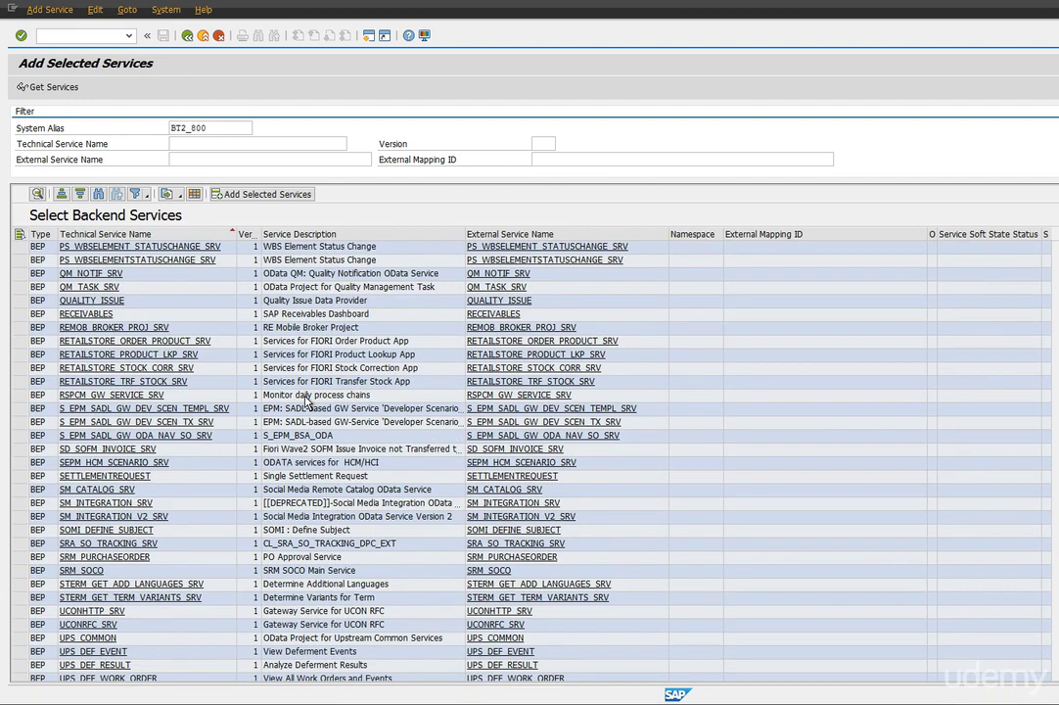
pyautogui.scroll(-2, 306, 402)
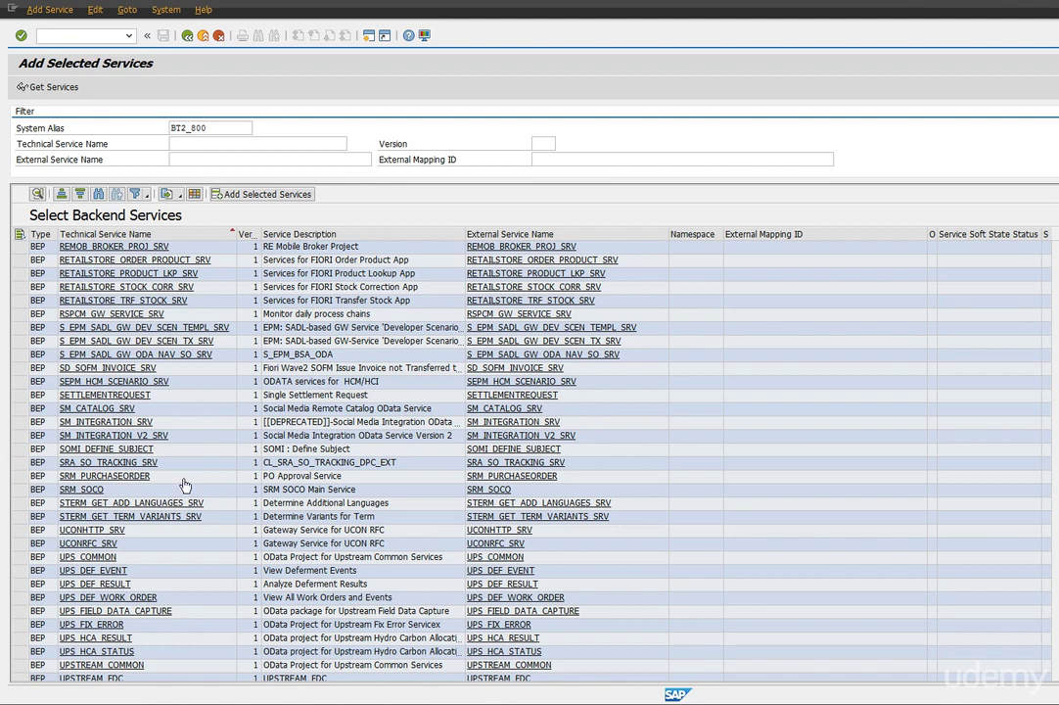
pyautogui.click(108, 476)
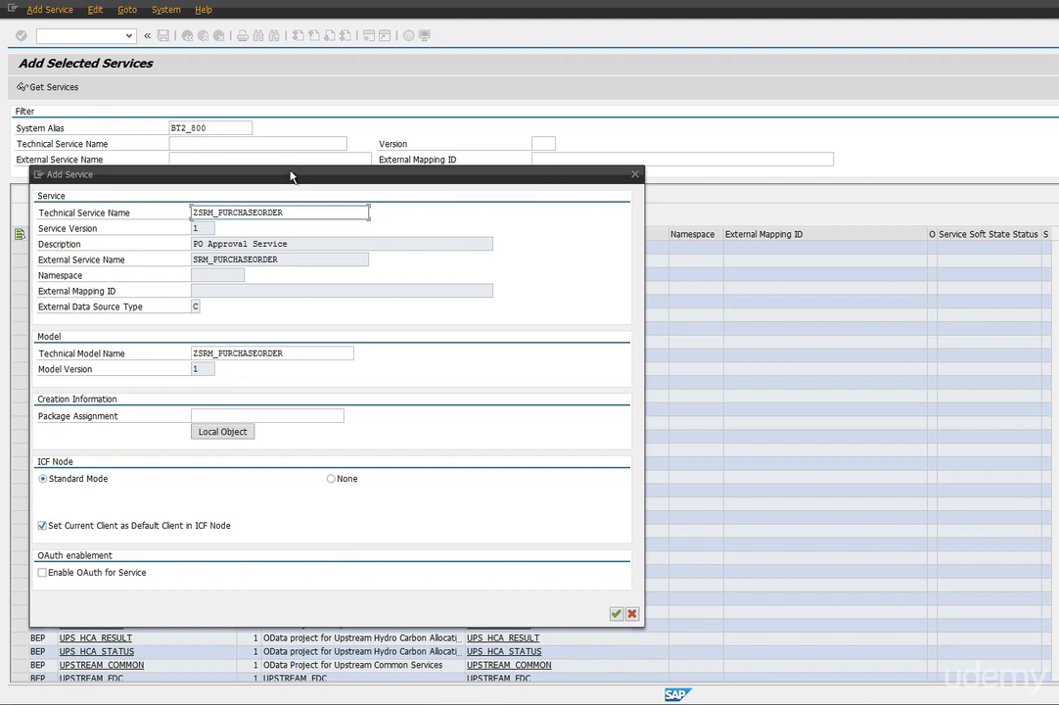
# - Assign the ZSRM_PURCHASEORDER service as a local object and confirm adding it
pyautogui.moveTo(287, 181); pyautogui.dragTo(437, 153)
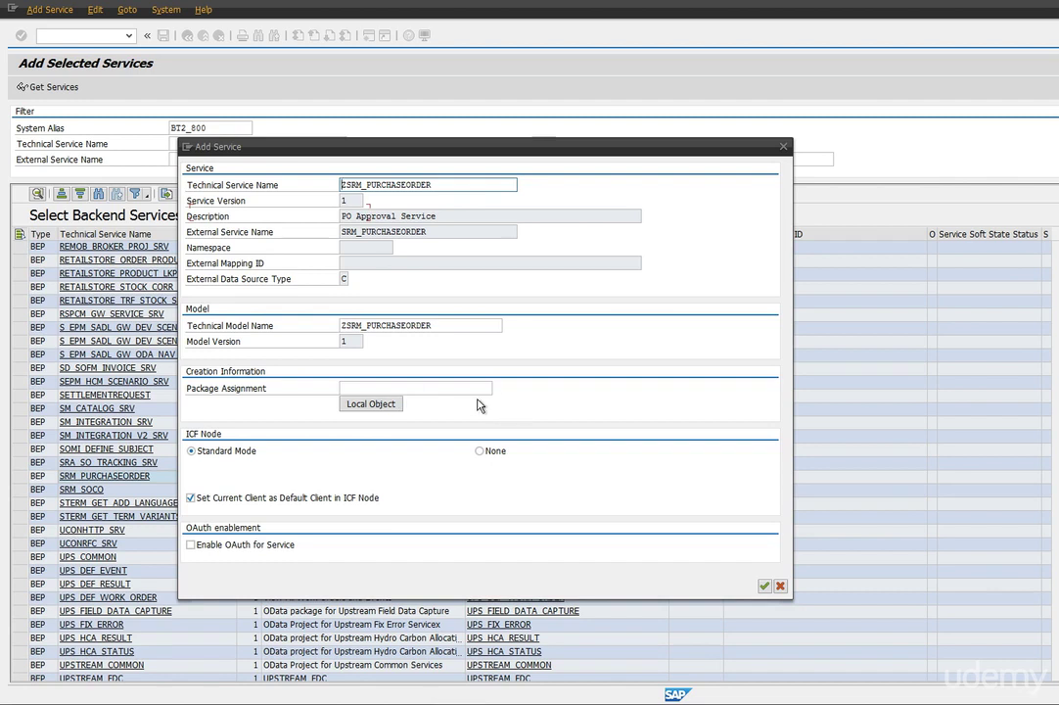
pyautogui.click(396, 404)
pyautogui.click(765, 585)
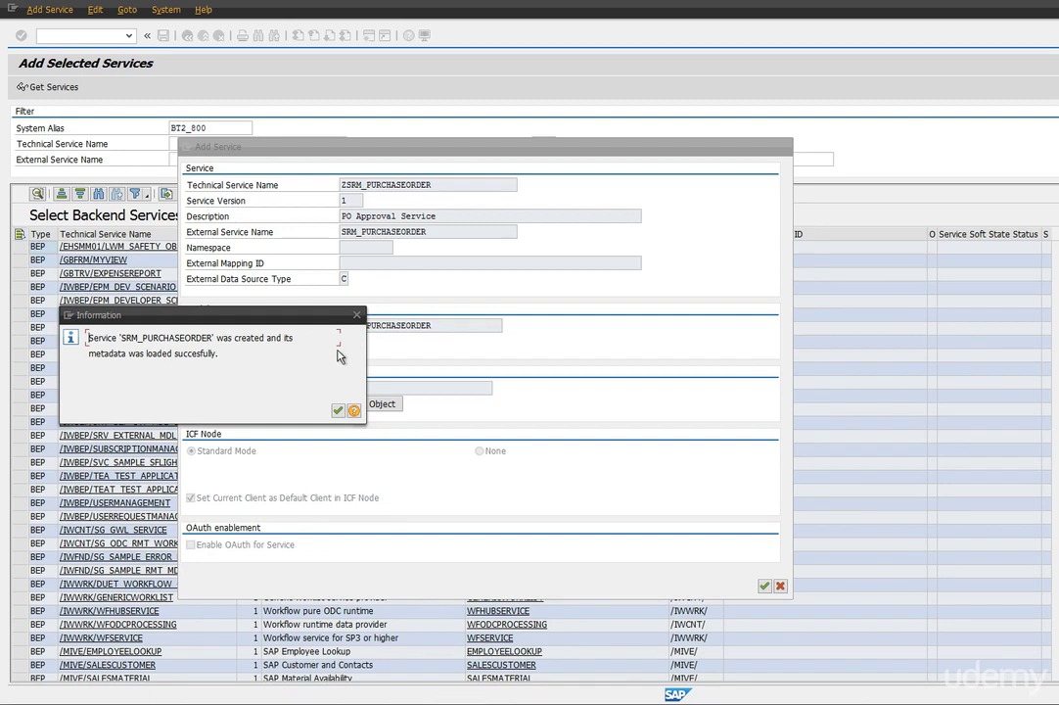
pyautogui.click(336, 411)
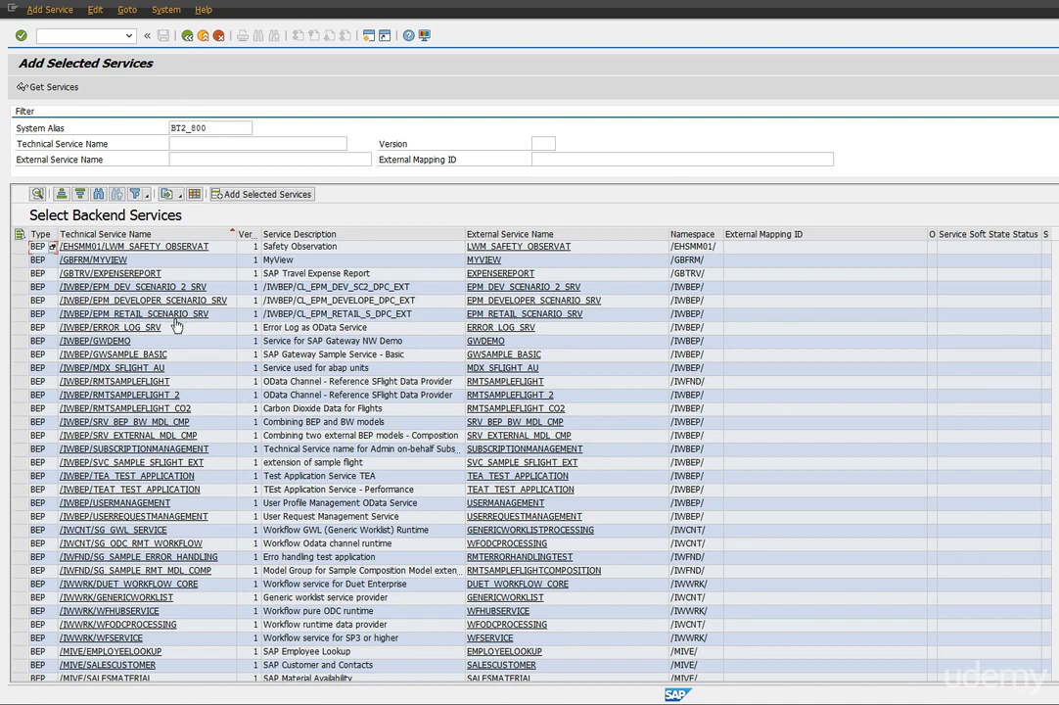
# - Return to the service catalog and locate the added ZSRM_PURCHASEORDER service
pyautogui.click(188, 36)
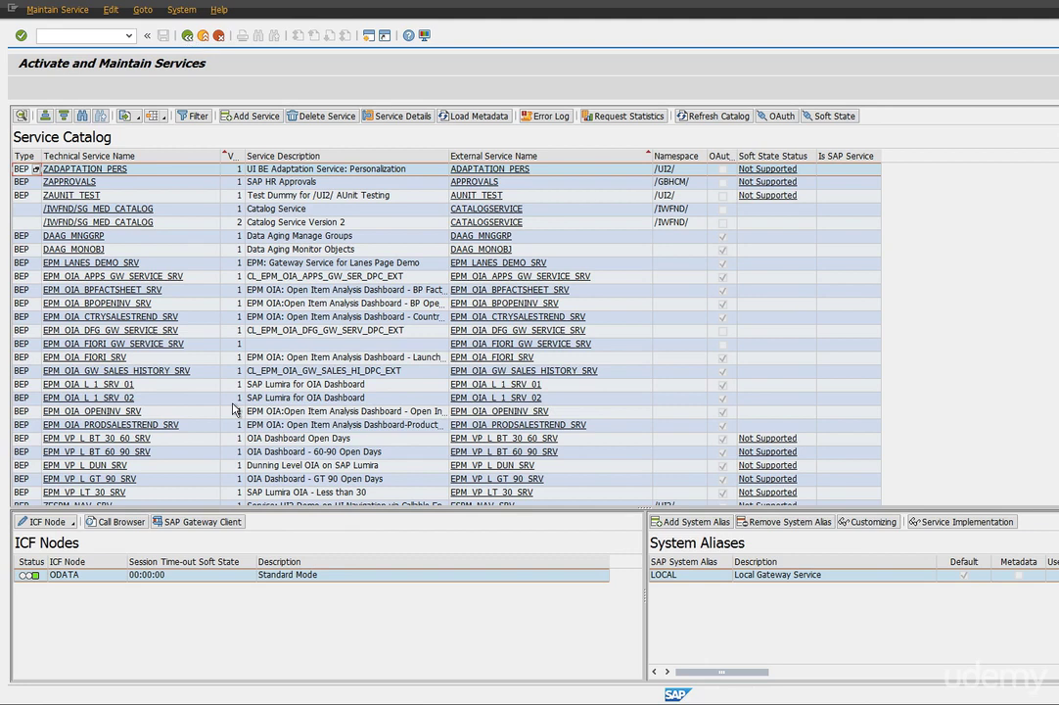
pyautogui.scroll(-15, 235, 410)
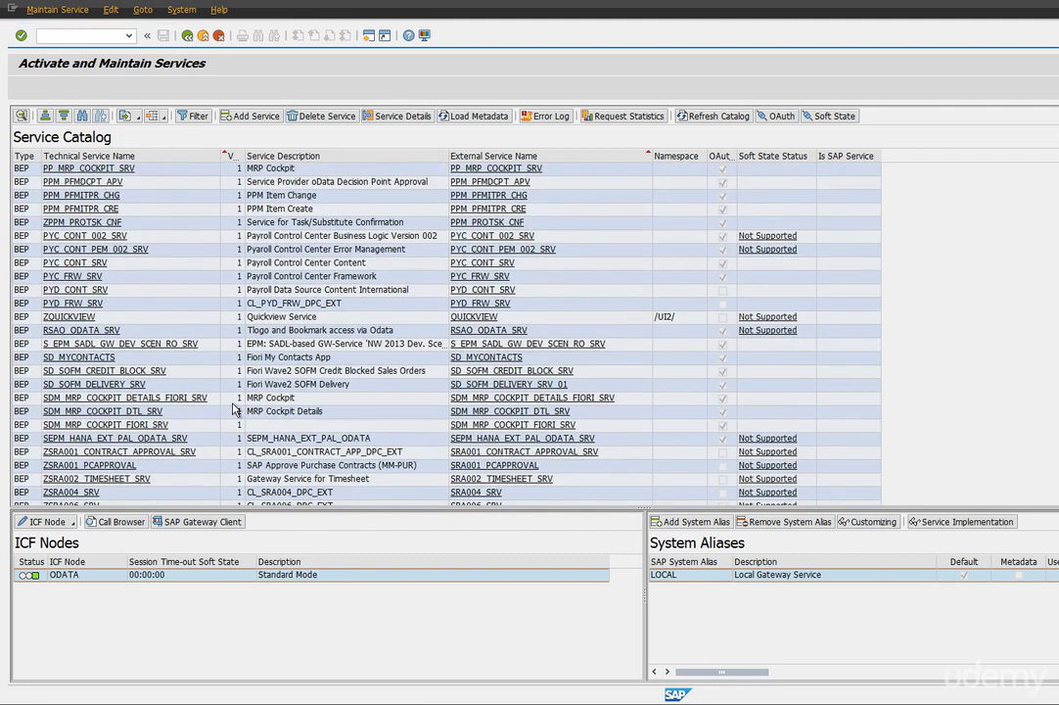
pyautogui.scroll(-10, 235, 410)
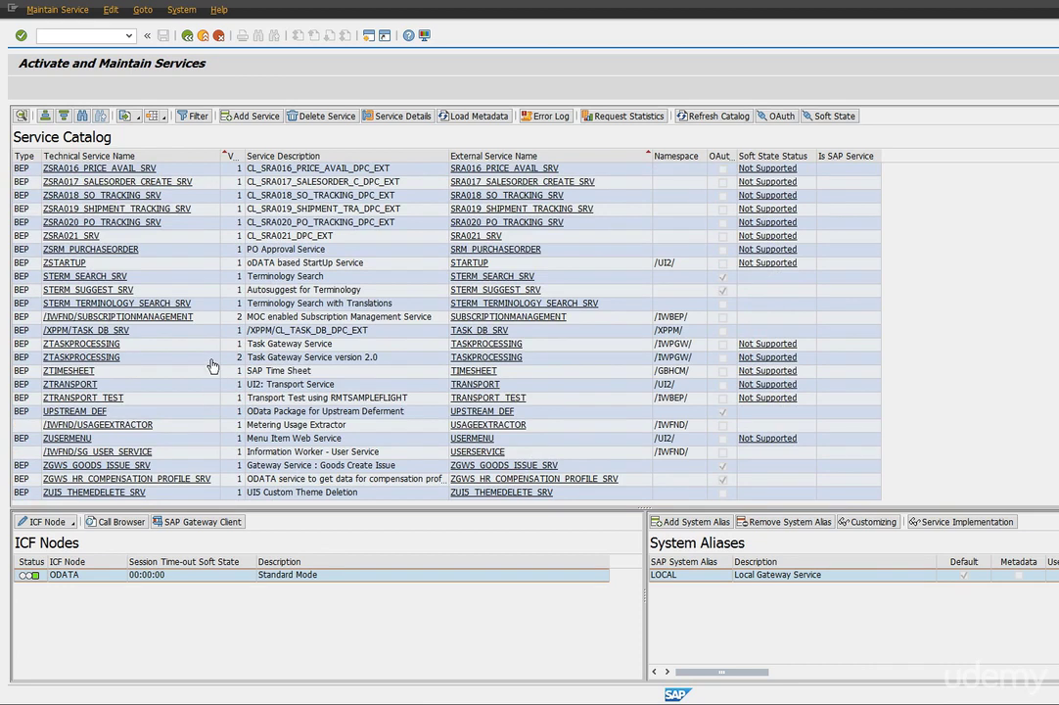
pyautogui.scroll(2, 212, 366)
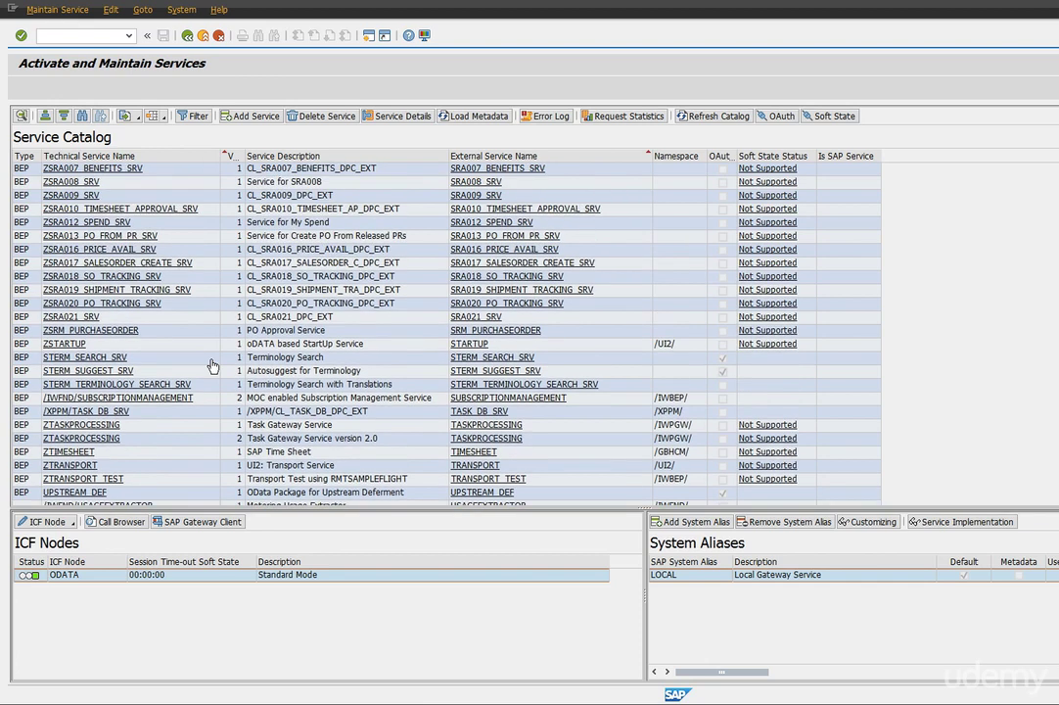
pyautogui.scroll(1, 212, 366)
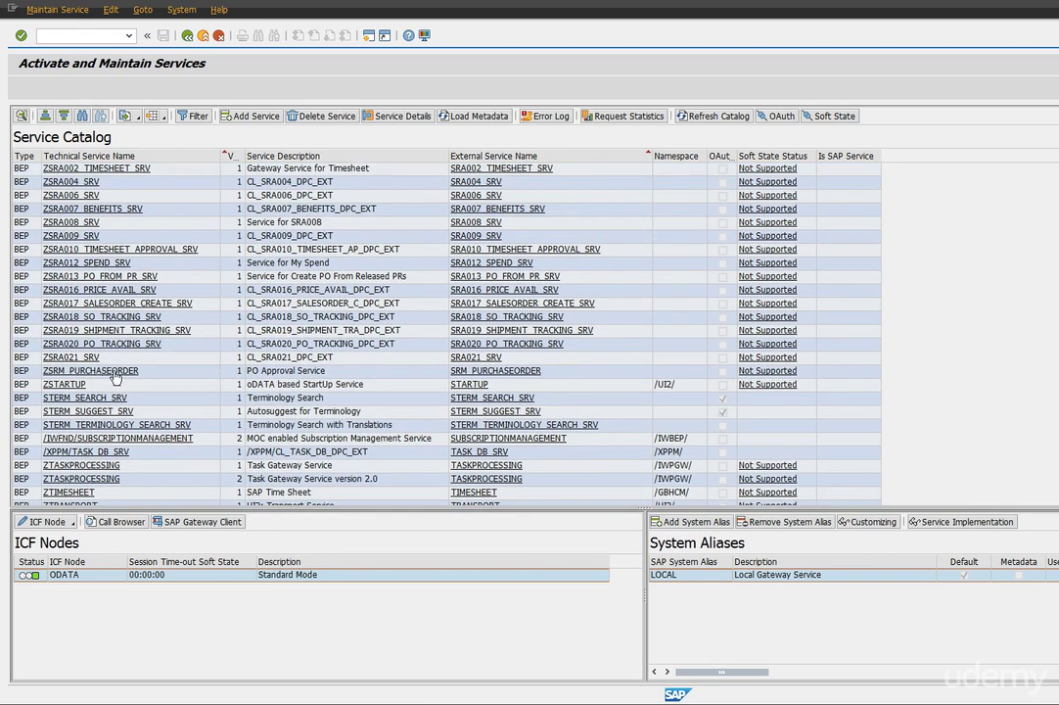
# - Select the ZSRM_PURCHASEORDER service in the catalog and check its assigned system alias
pyautogui.click(151, 373)
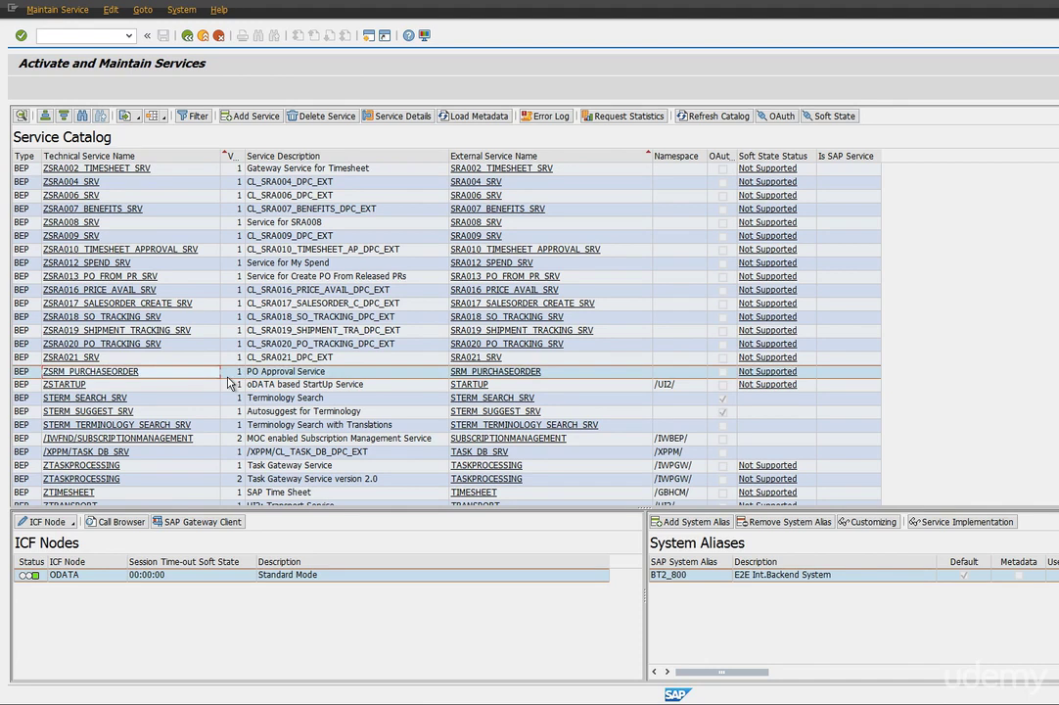
pyautogui.click(689, 574)
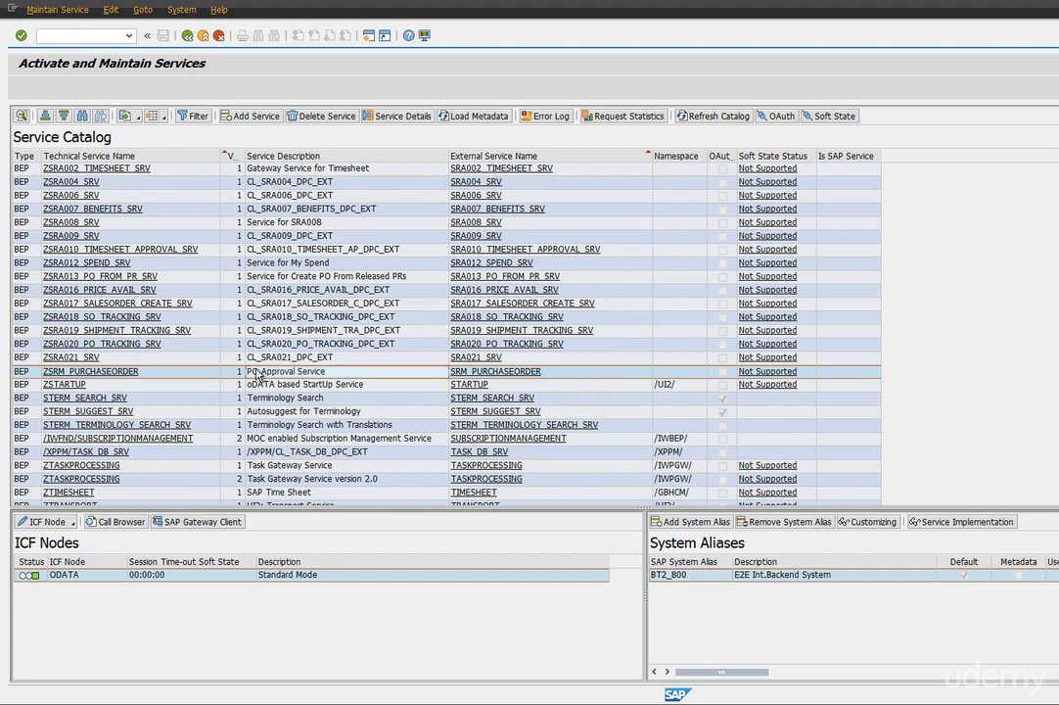
# - Locate the ZINTEROP and ZLAUNCHPAD services in the service catalog and select each one to review it
pyautogui.scroll(6, 256, 375)
pyautogui.scroll(2, 257, 375)
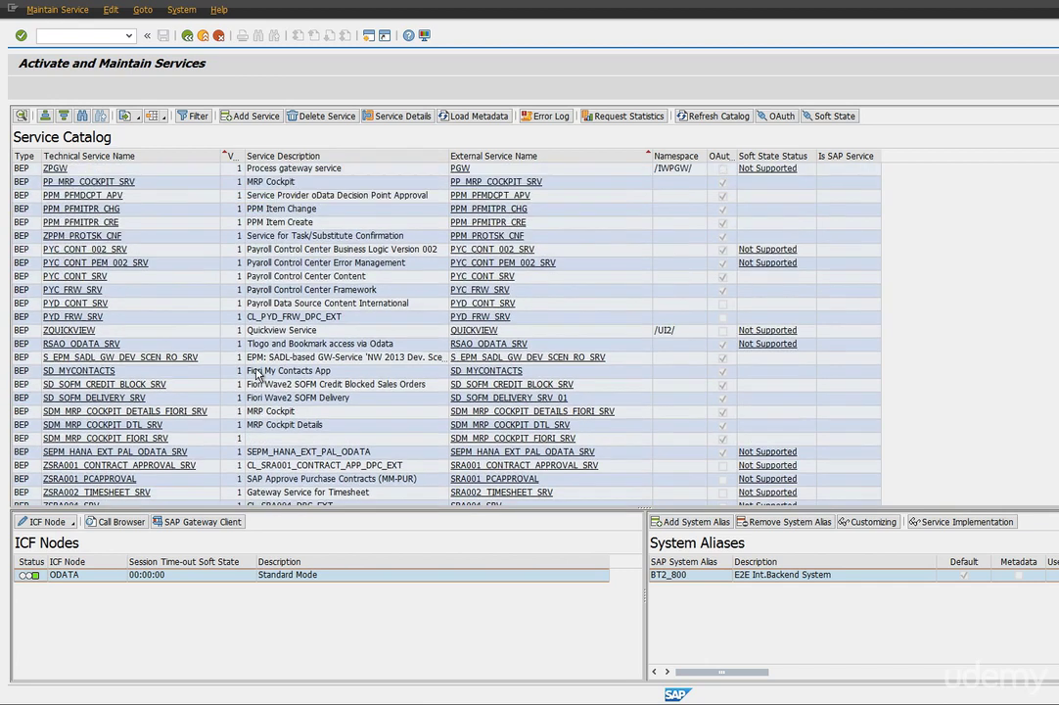
pyautogui.scroll(2, 257, 375)
pyautogui.scroll(4, 256, 375)
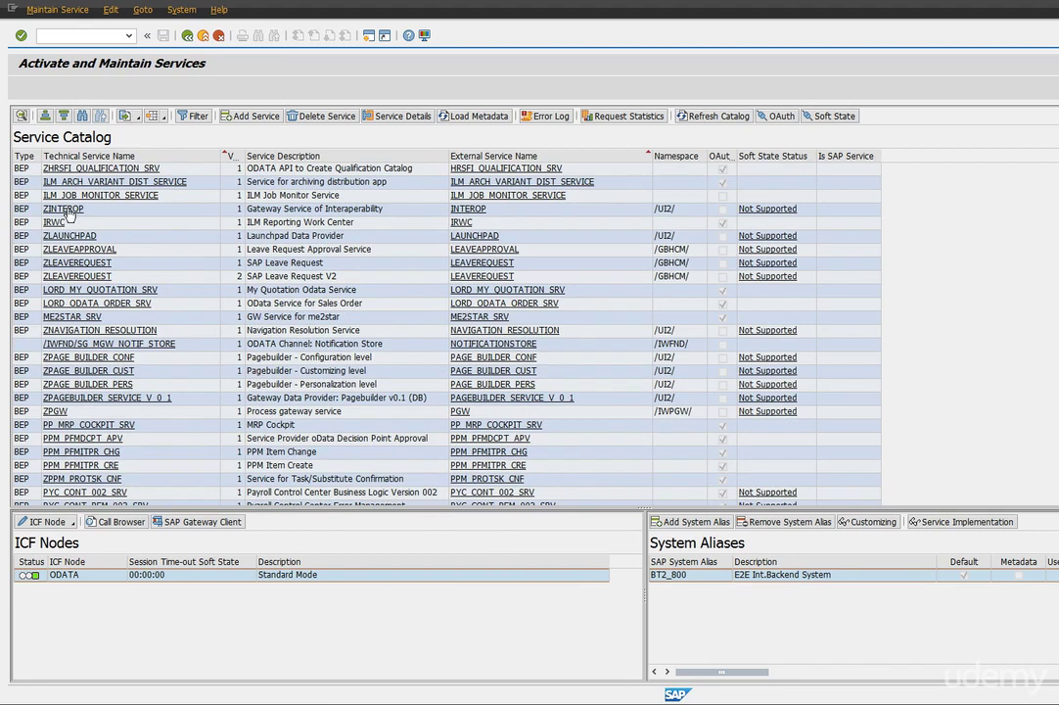
pyautogui.click(20, 211)
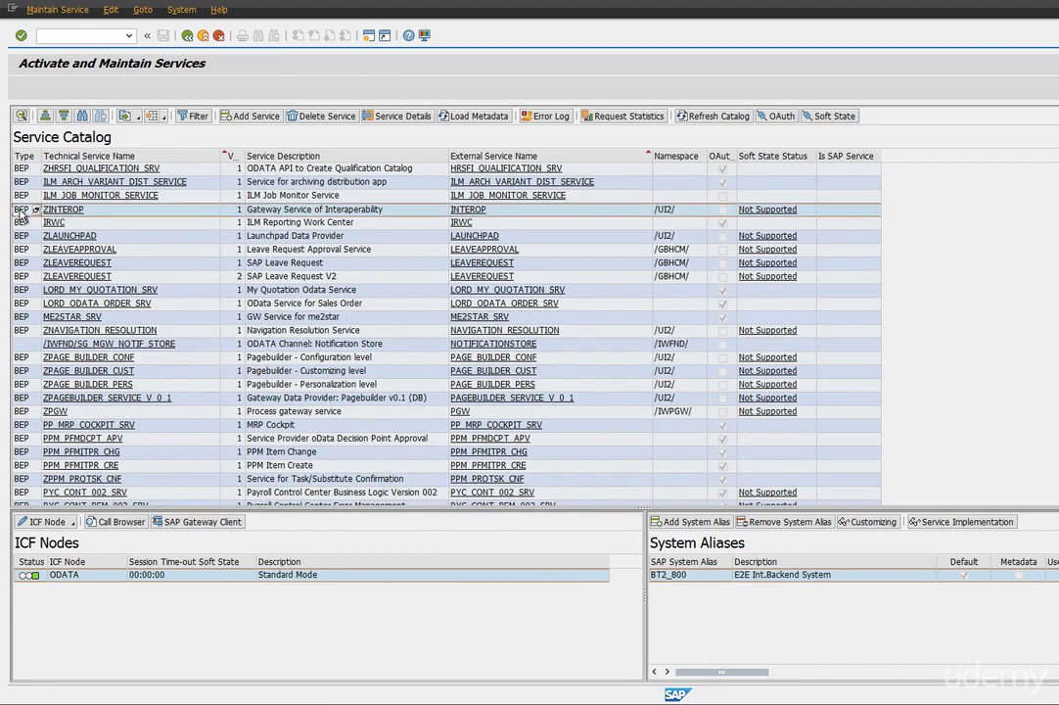
pyautogui.click(123, 238)
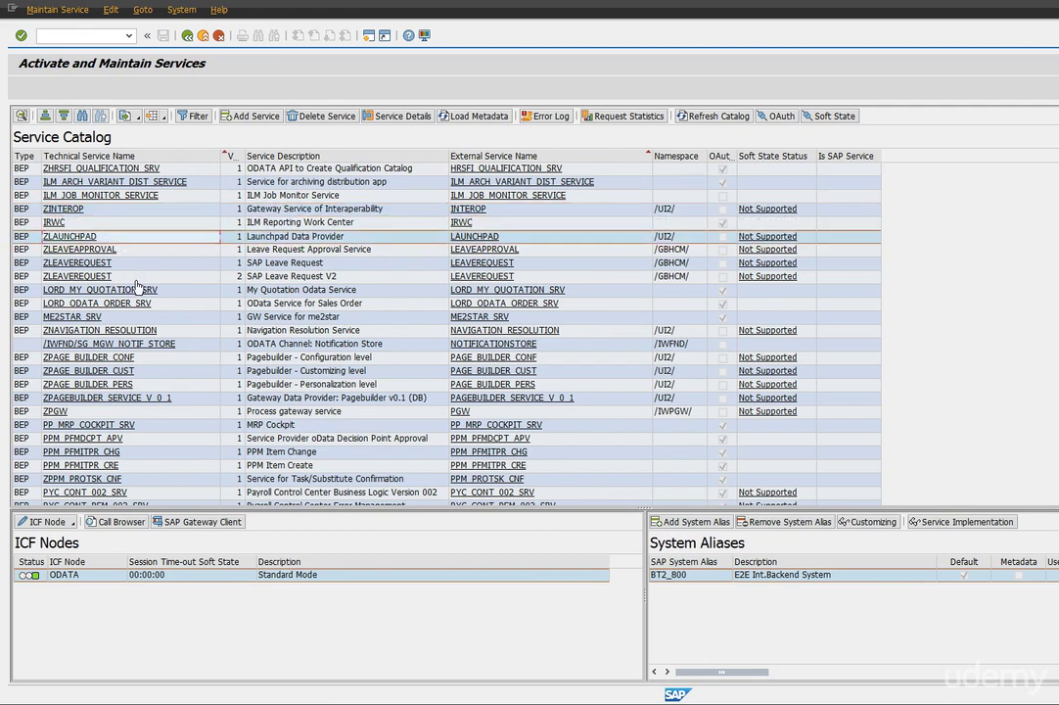
# - Review the ZPAGE_BUILDER_CONF, ZPAGE_BUILDER_CUST, ZPAGE_BUILDER_PERS, ZPAGEBUILDER_SERVICE_V_0_1 and ZPGW services by selecting each in turn
pyautogui.click(160, 362)
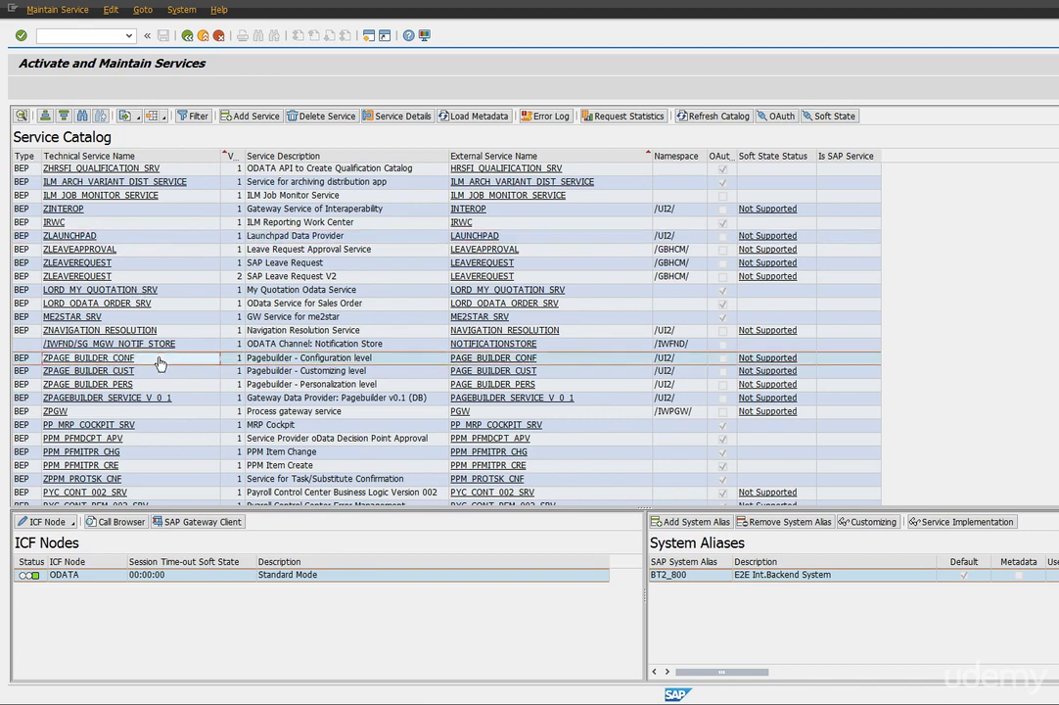
pyautogui.click(156, 378)
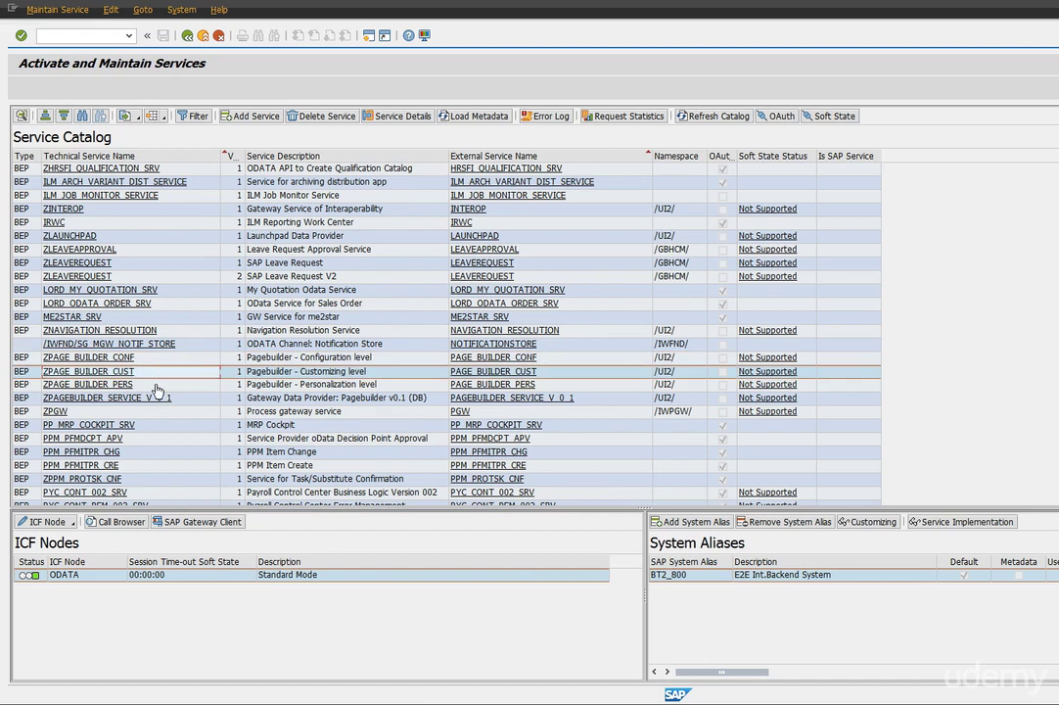
pyautogui.click(156, 386)
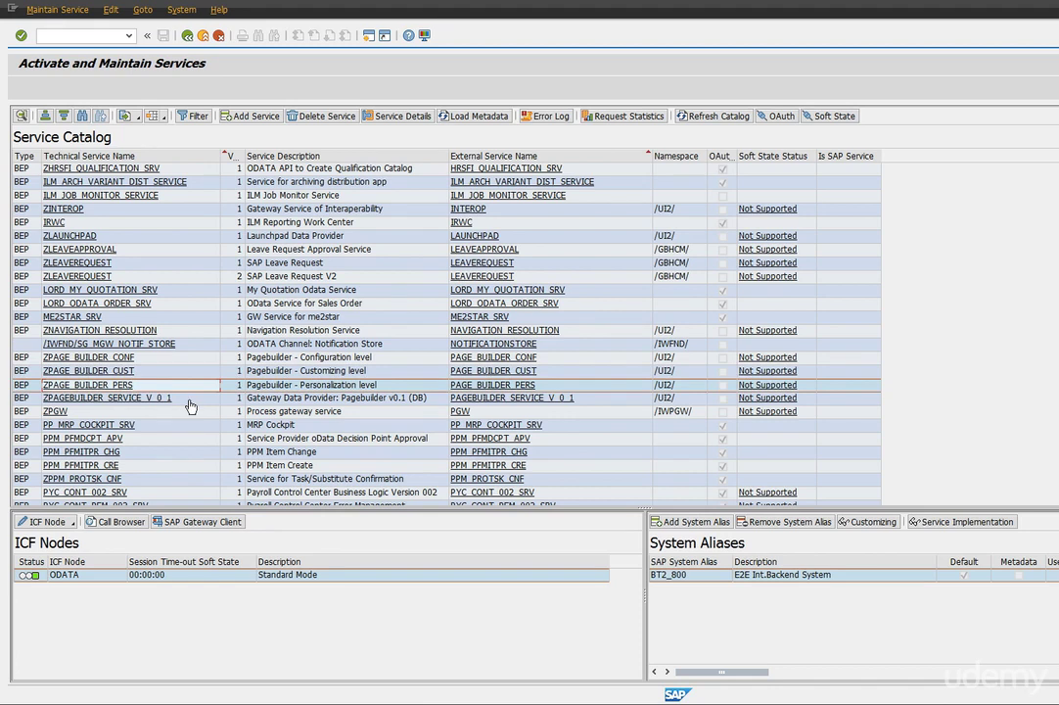
pyautogui.click(190, 401)
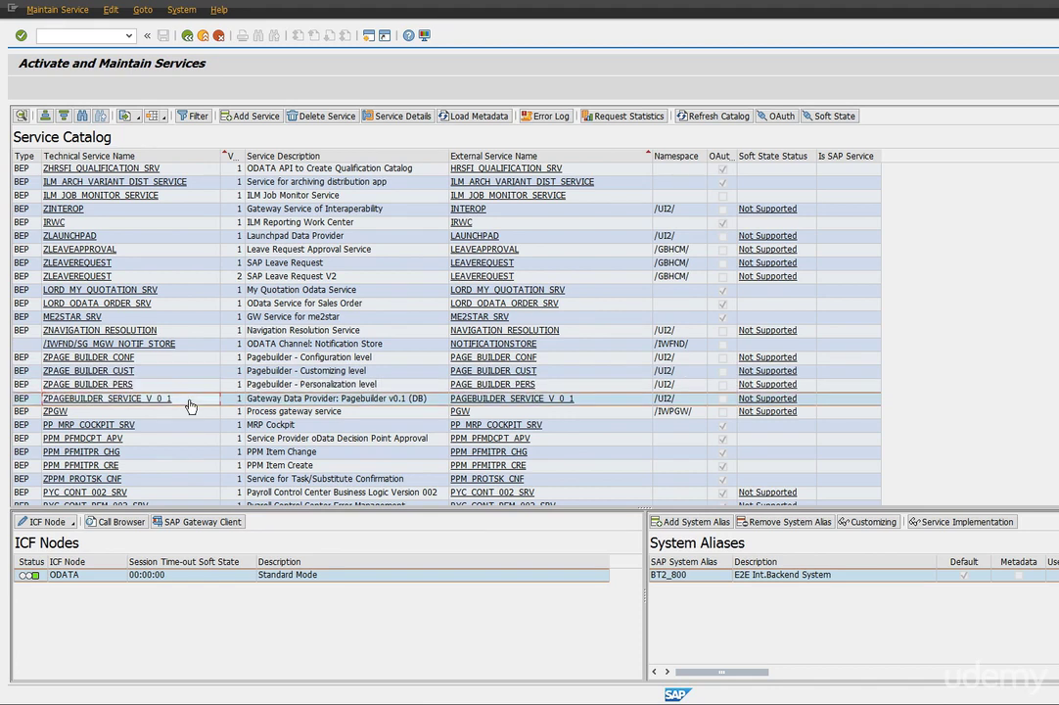
pyautogui.click(181, 412)
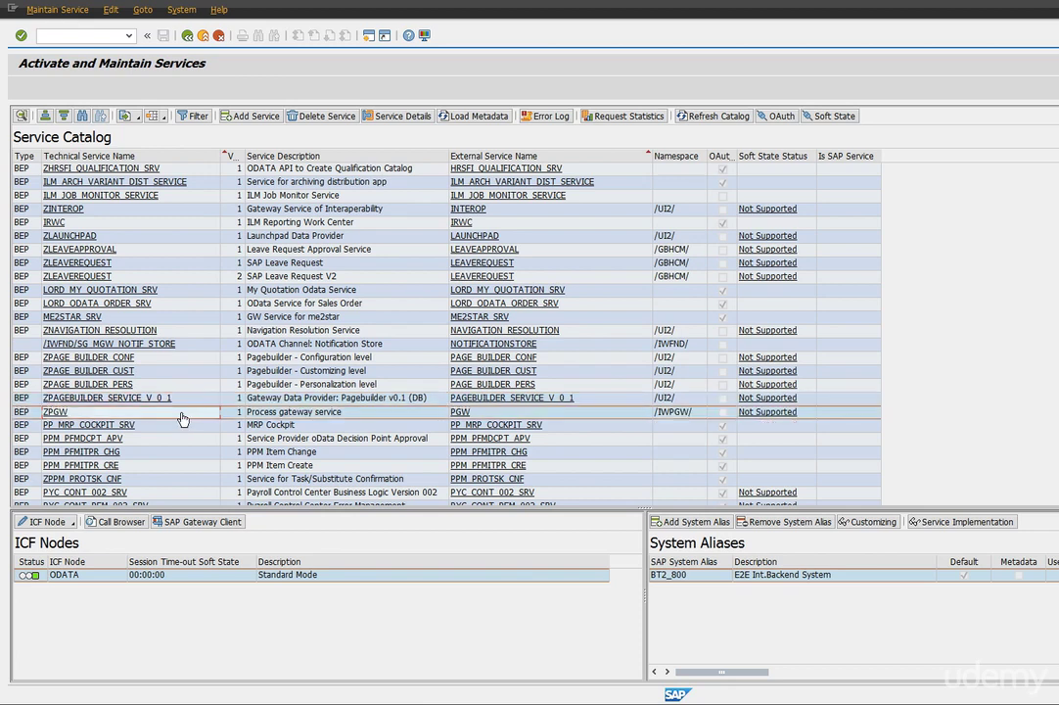
# - Find and select the ZQUICKVIEW service and look over the surrounding catalog entries
pyautogui.scroll(-6, 181, 418)
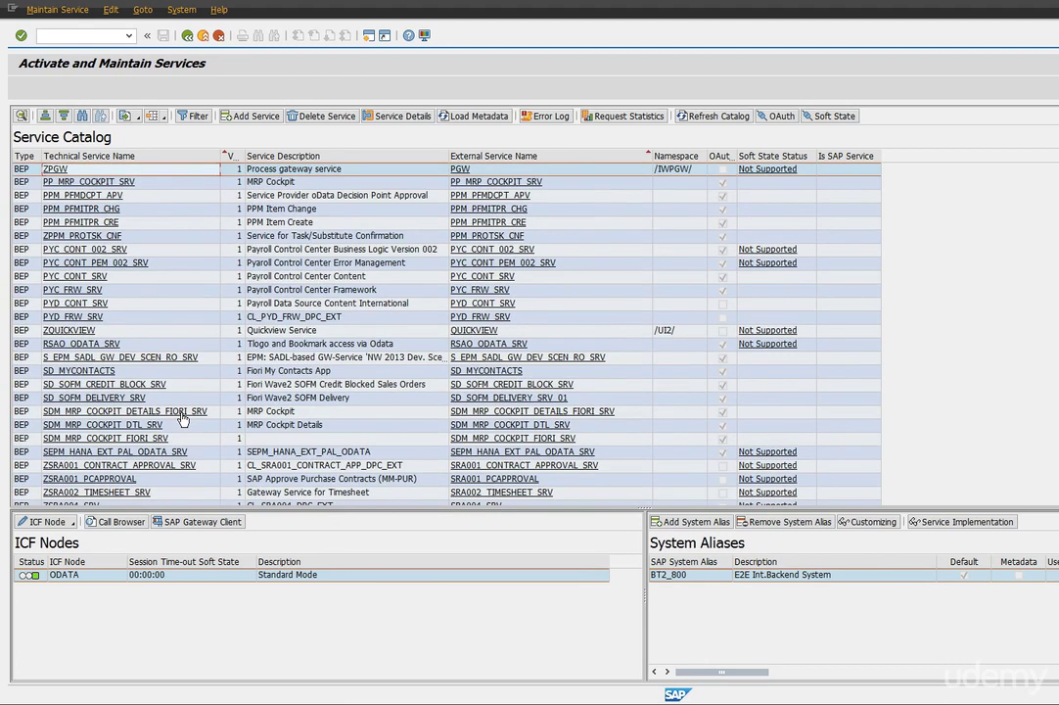
pyautogui.click(141, 334)
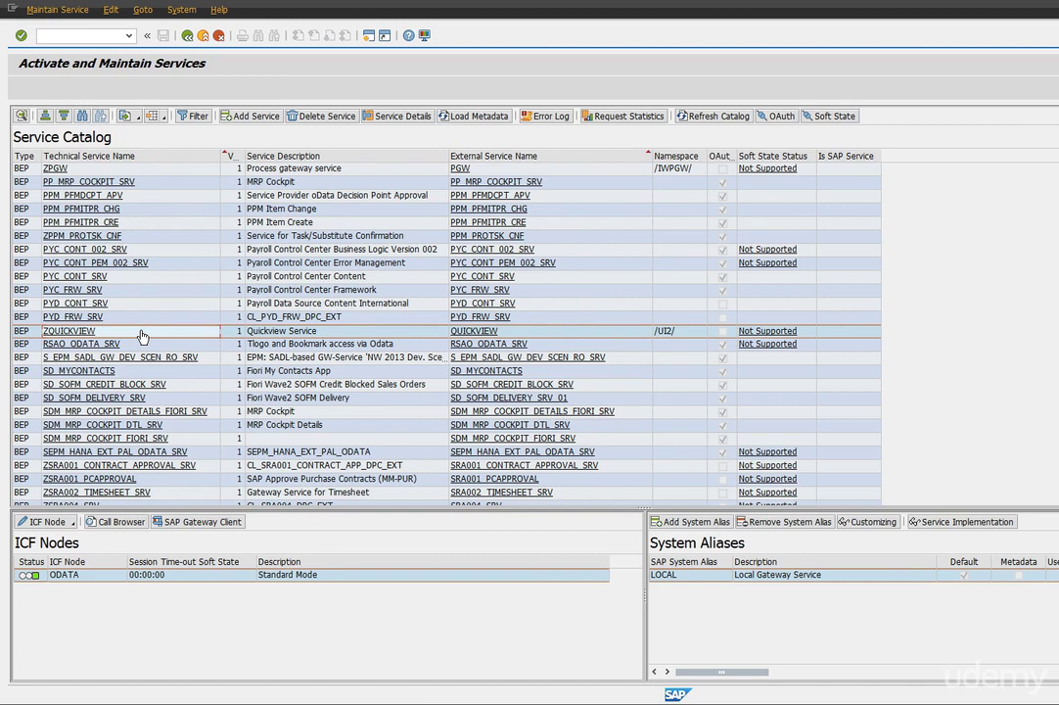
pyautogui.scroll(-2, 141, 335)
pyautogui.scroll(4, 141, 336)
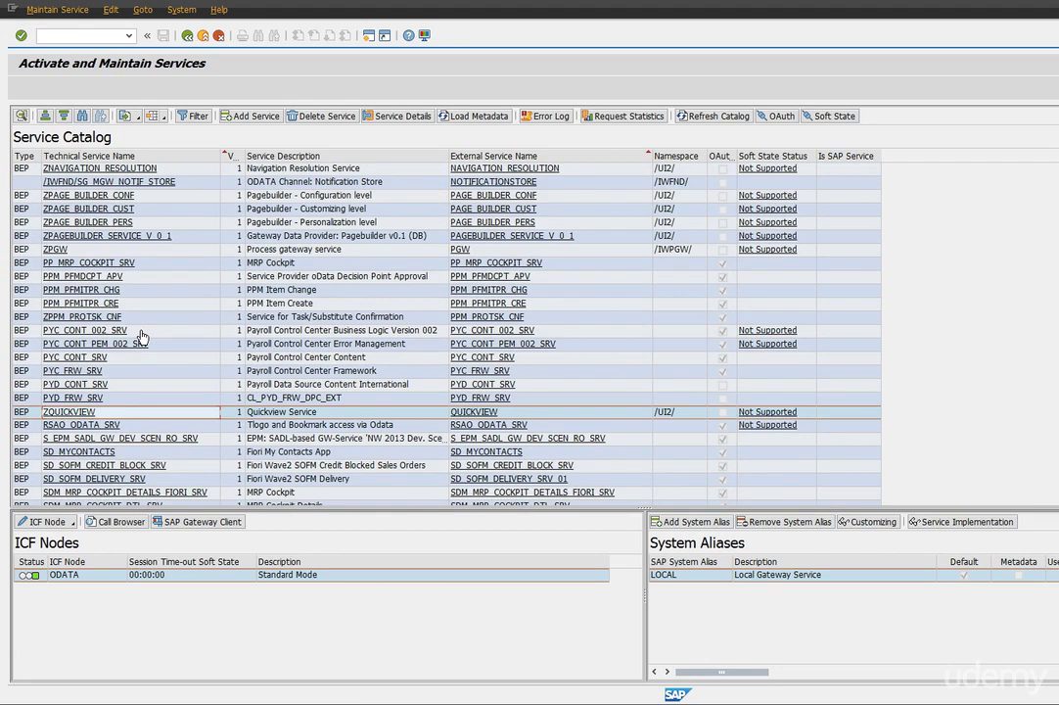
pyautogui.scroll(2, 141, 336)
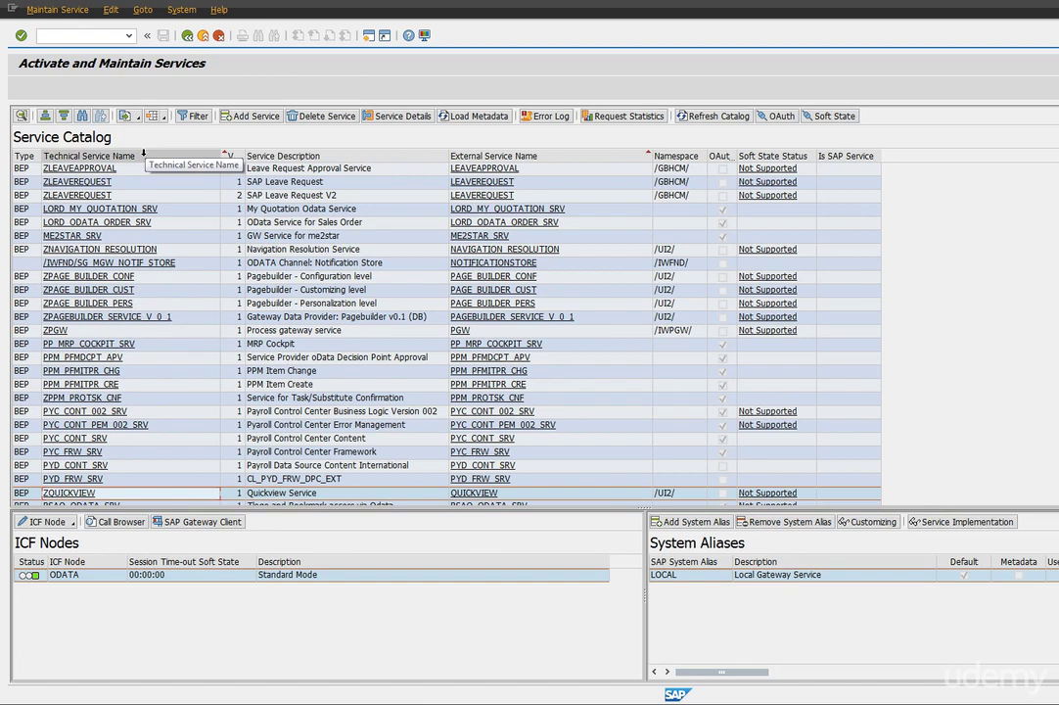
# - Run transaction /nsicf and display the ICF service tree for hierarchy type SERVICE
pyautogui.click(105, 34)
pyautogui.write('/nsicf')
pyautogui.press('Return')
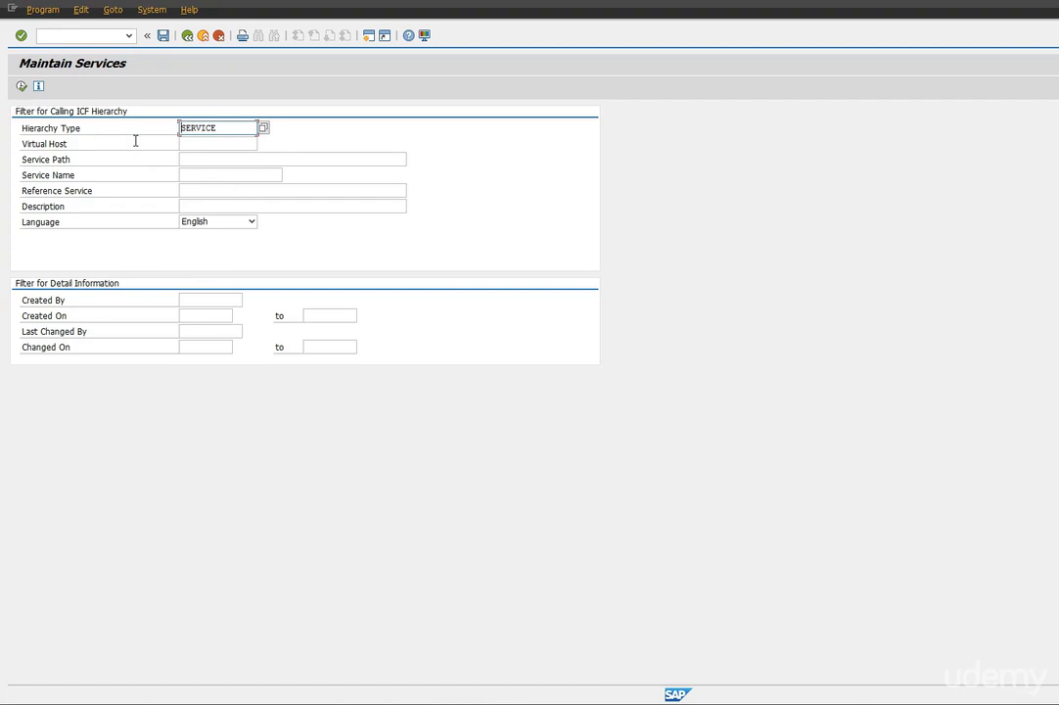
pyautogui.click(21, 88)
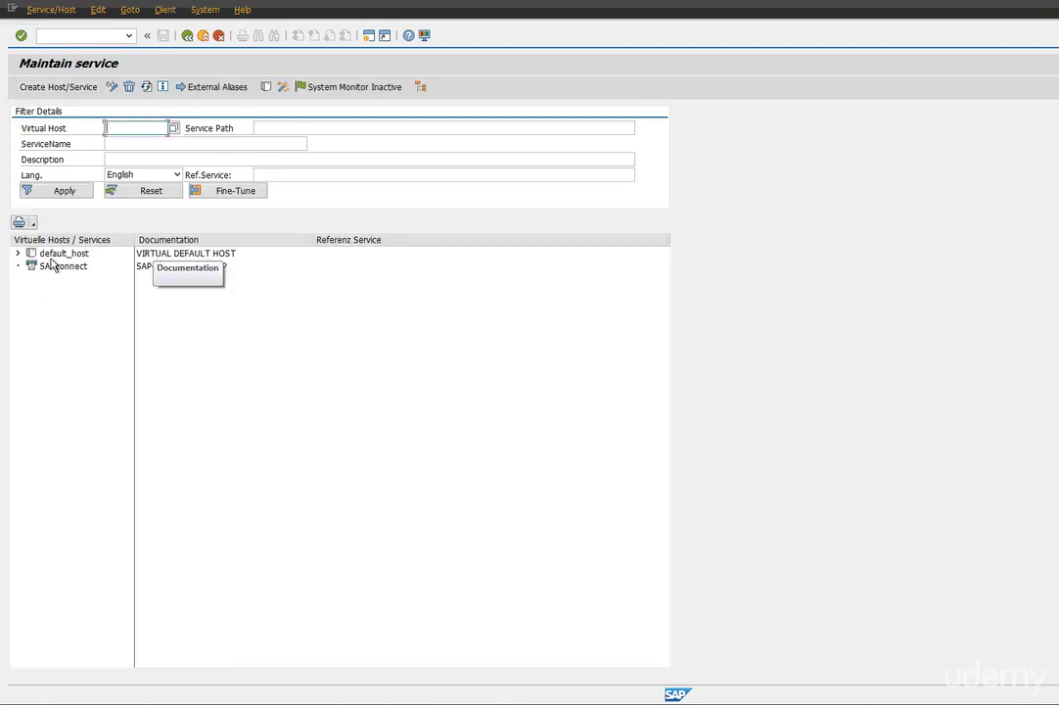
# - Expand the ICF tree along default_host, sap, opu, odata and sap to list the OData service nodes
pyautogui.click(18, 254)
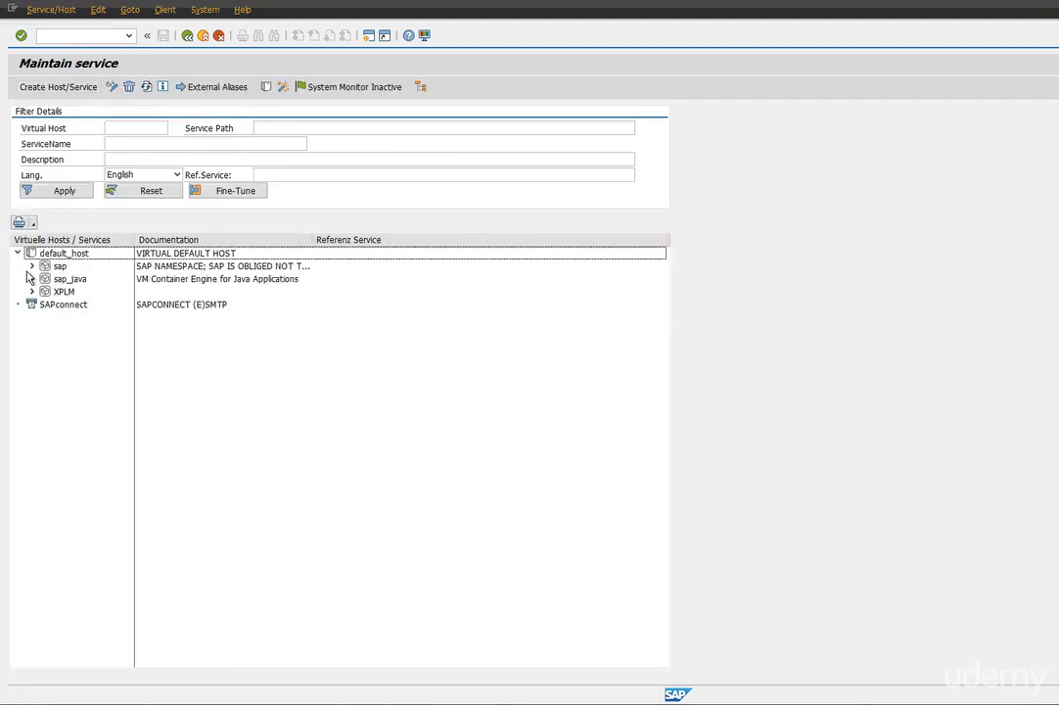
pyautogui.click(32, 266)
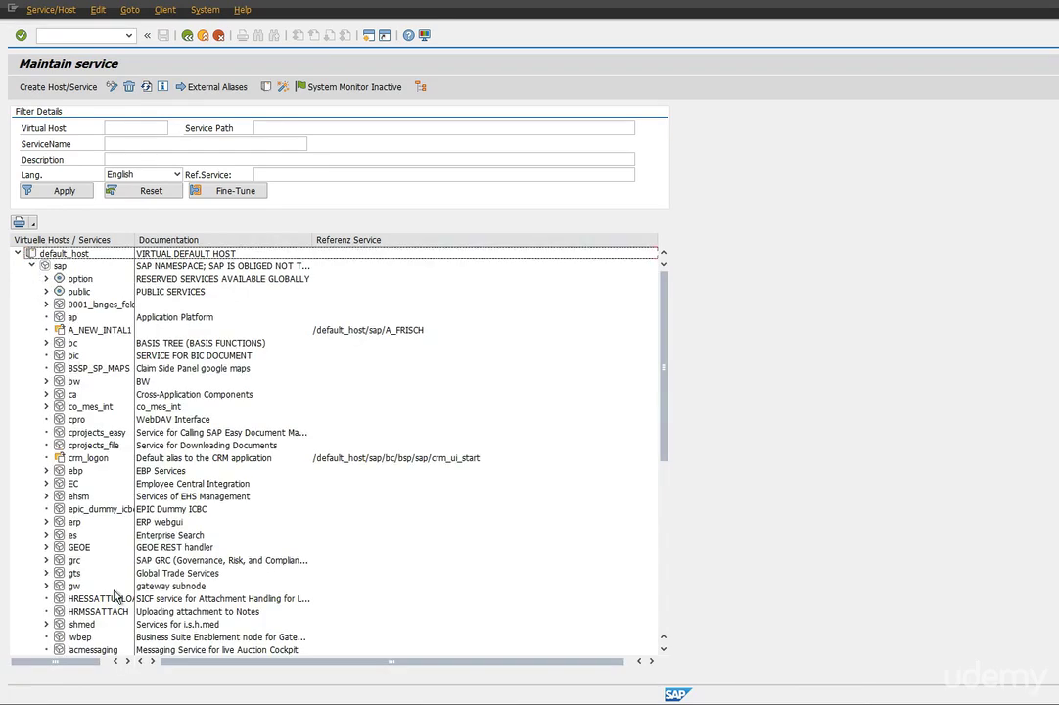
pyautogui.scroll(-9, 114, 597)
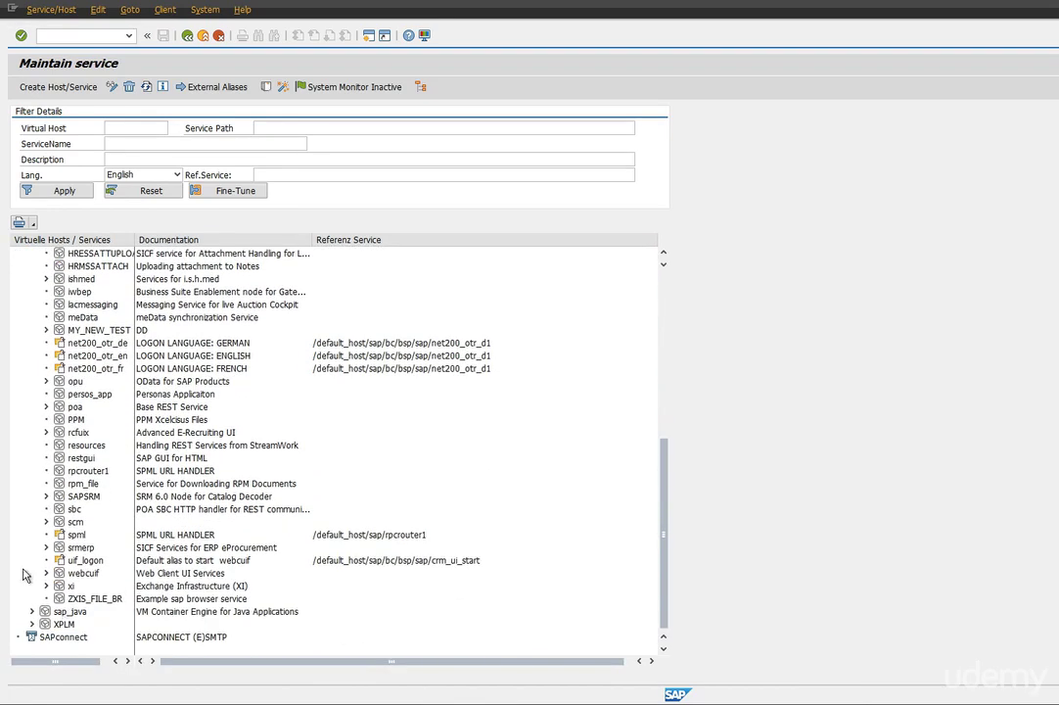
pyautogui.click(46, 381)
pyautogui.click(59, 394)
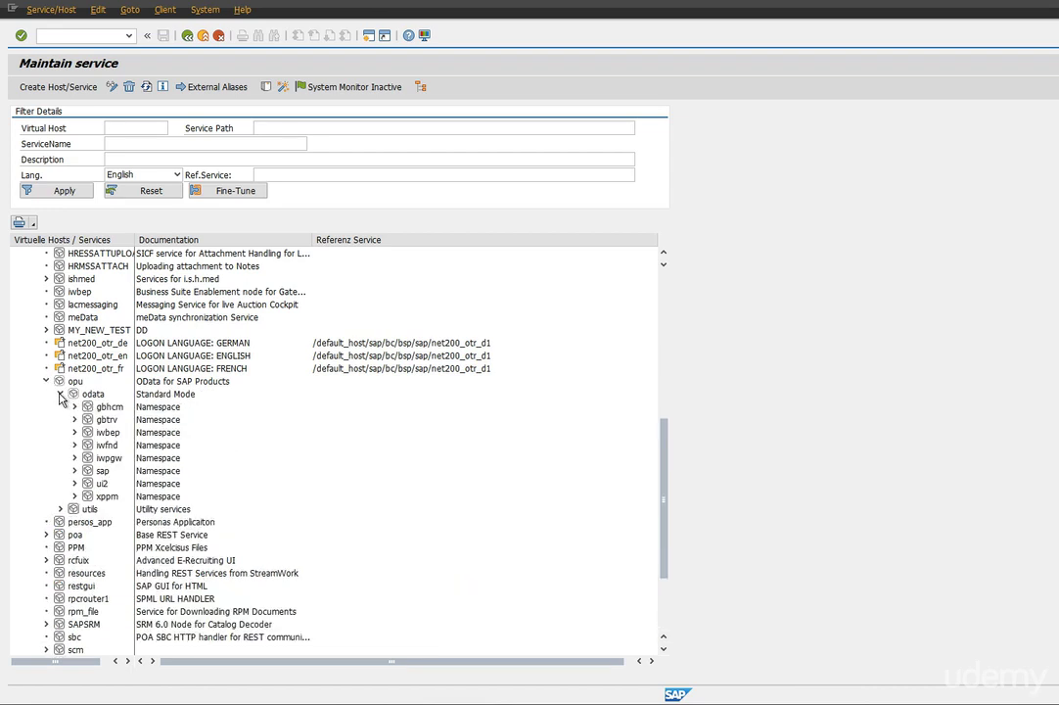
pyautogui.click(75, 471)
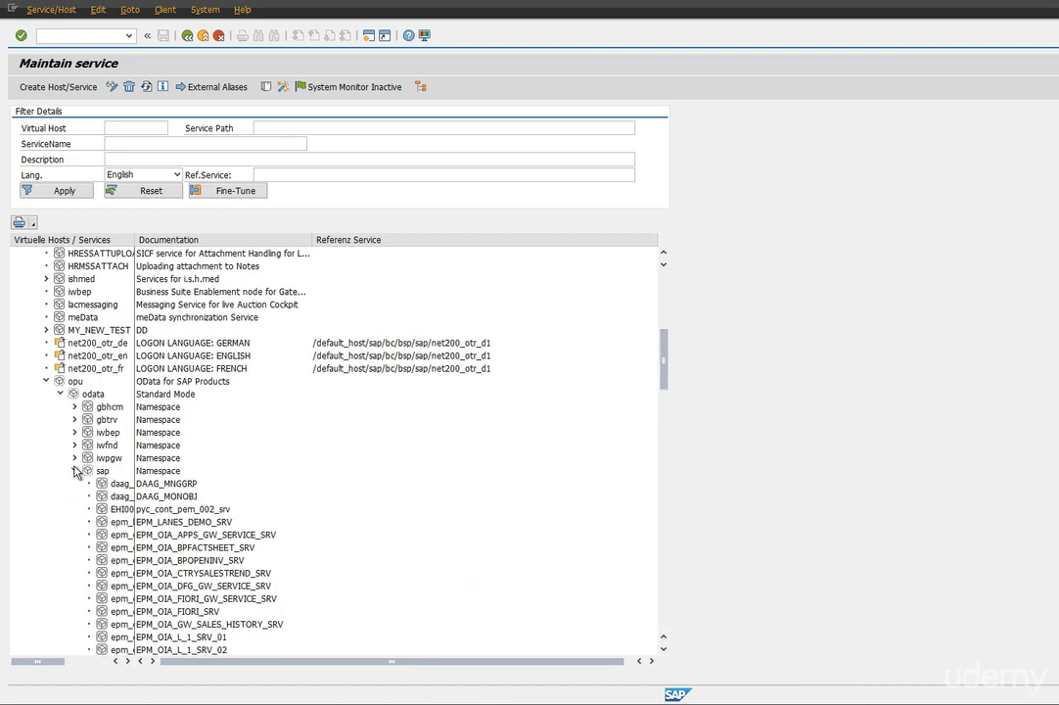
# - Widen the virtual hosts and services column and review the service nodes under odata/sap
pyautogui.moveTo(135, 239); pyautogui.dragTo(292, 294)
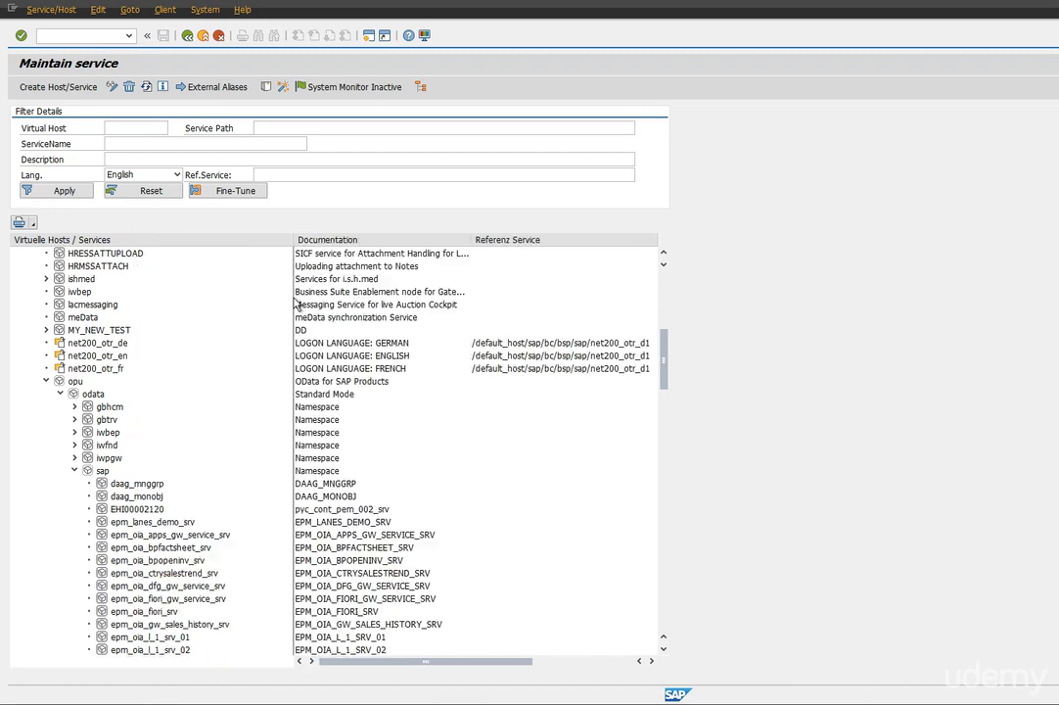
pyautogui.scroll(-1, 189, 486)
pyautogui.scroll(-15, 191, 490)
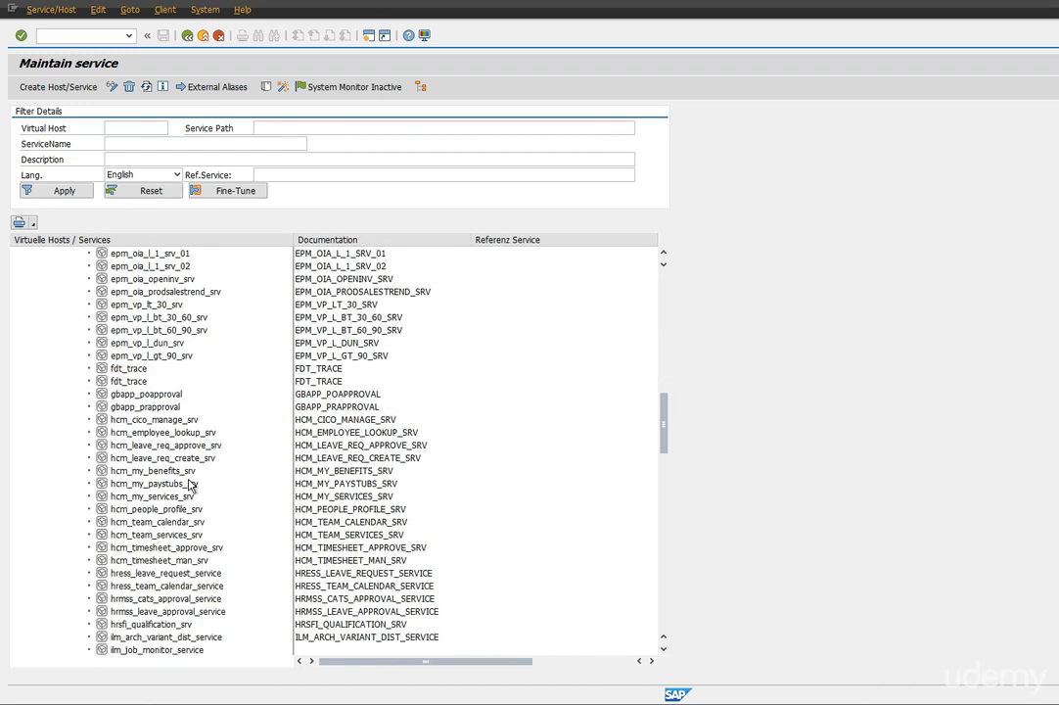
pyautogui.scroll(-20, 196, 500)
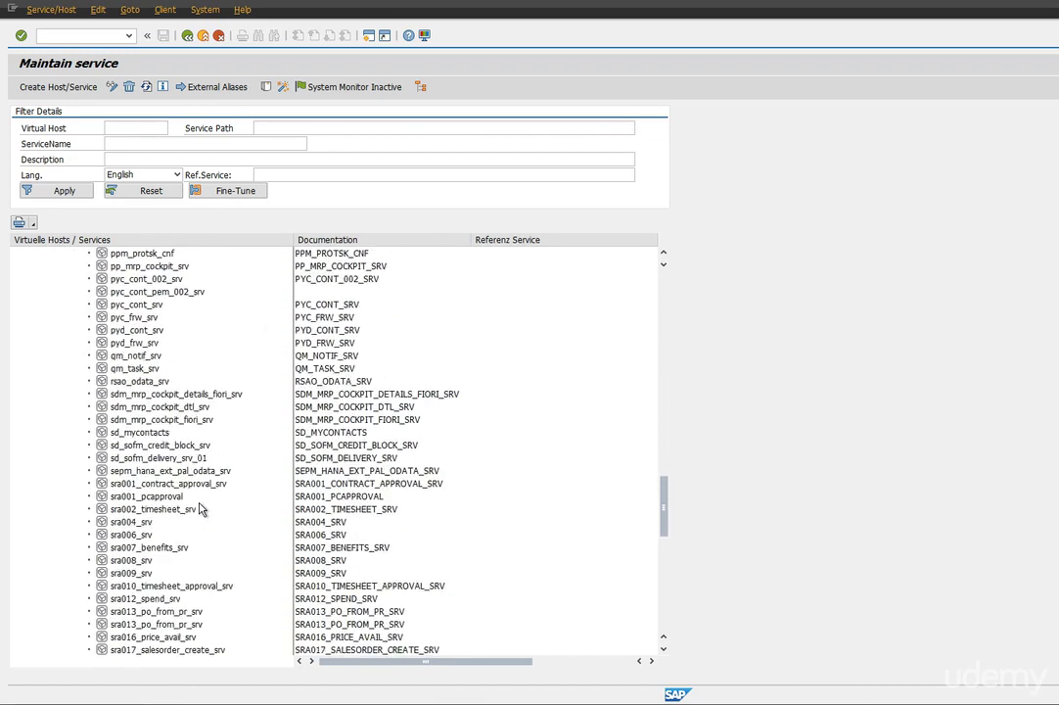
pyautogui.scroll(-4, 199, 509)
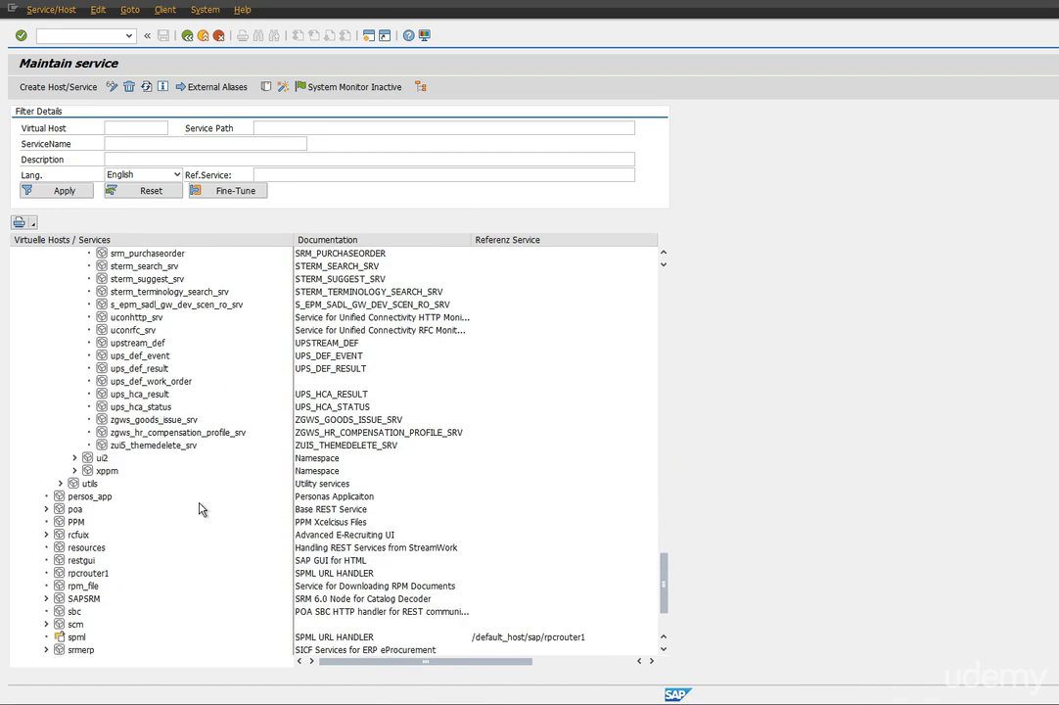
# - Expand the ui2 namespace under odata and examine its page builder, launchpad and interop service nodes
pyautogui.click(75, 457)
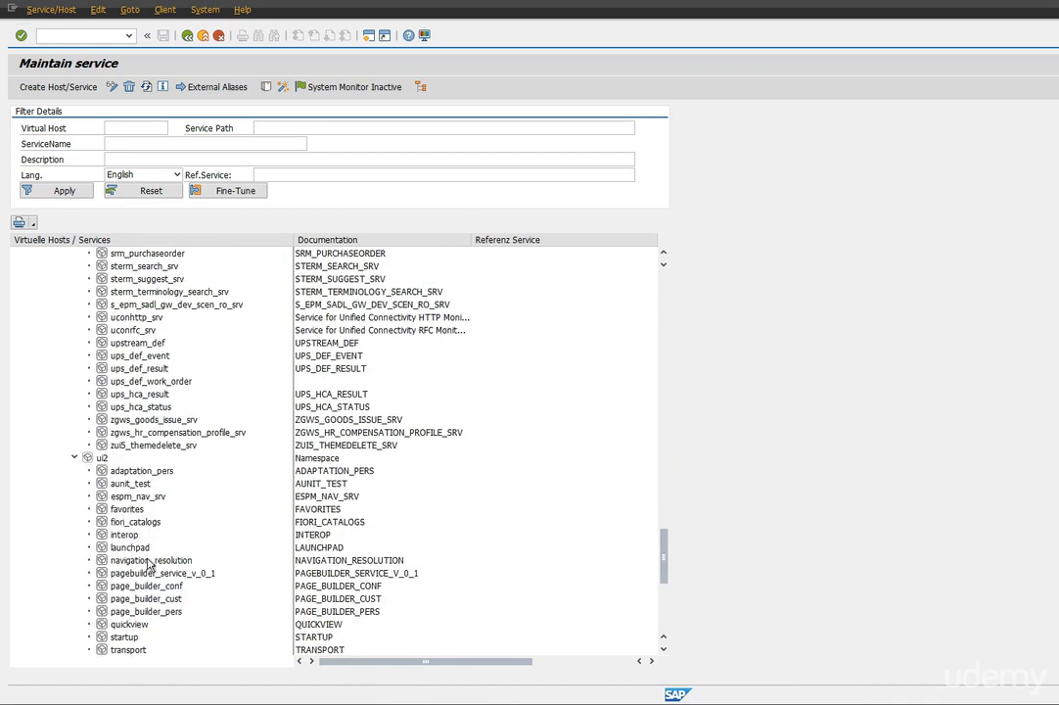
pyautogui.scroll(-1, 149, 566)
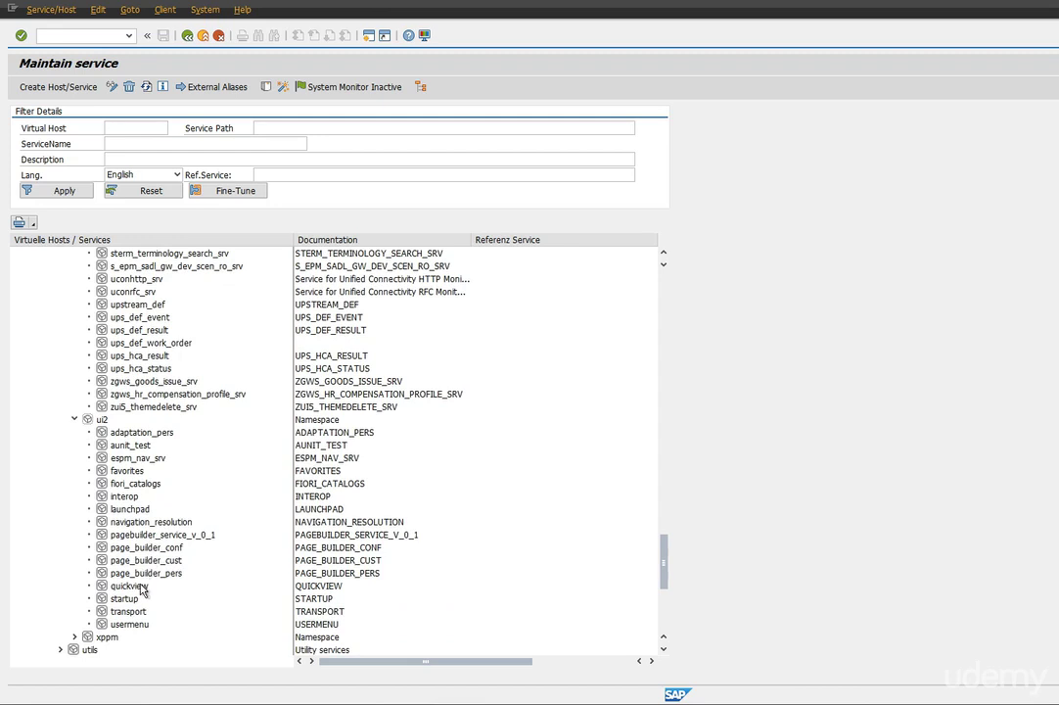
pyautogui.click(143, 573)
pyautogui.click(134, 560)
pyautogui.click(129, 547)
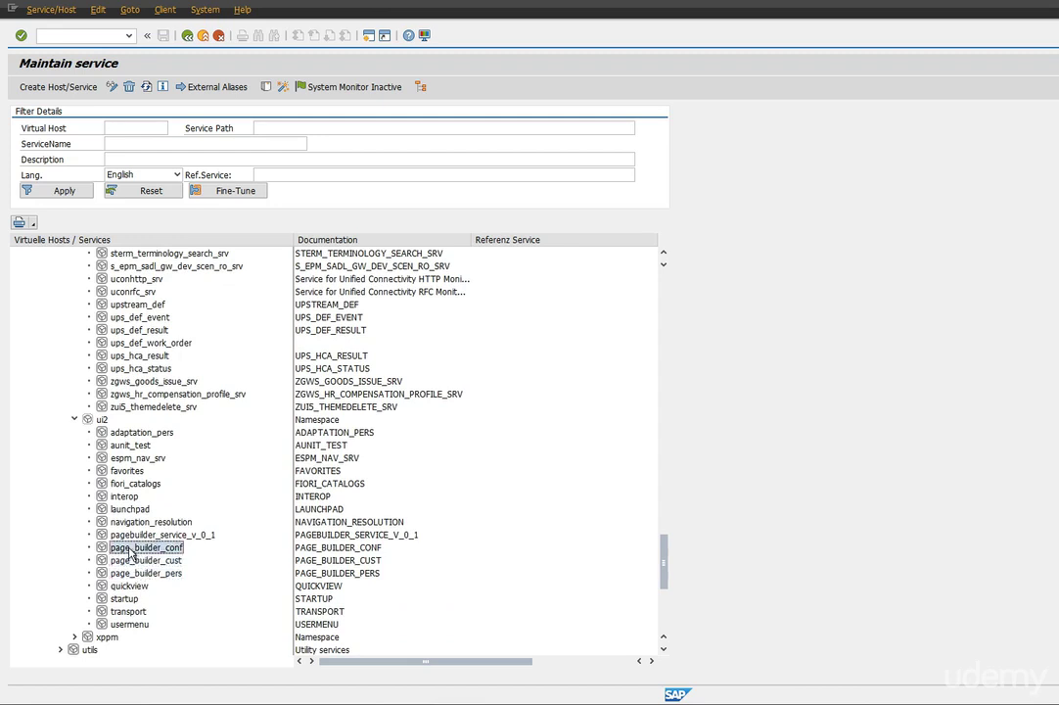
pyautogui.click(125, 536)
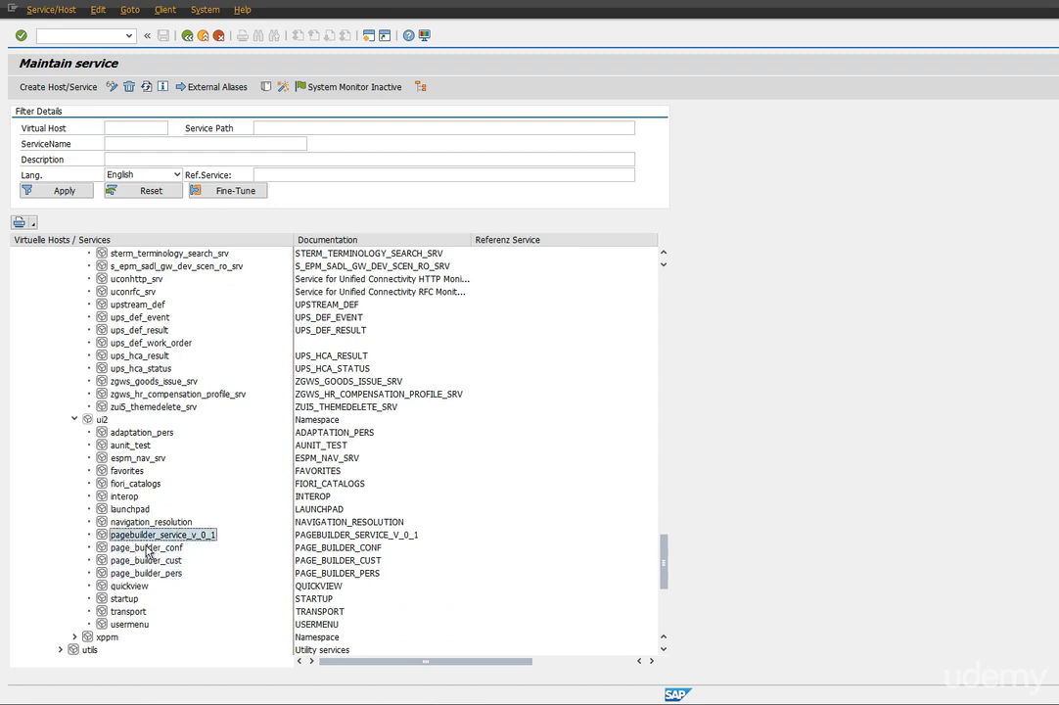
pyautogui.click(122, 508)
pyautogui.click(122, 497)
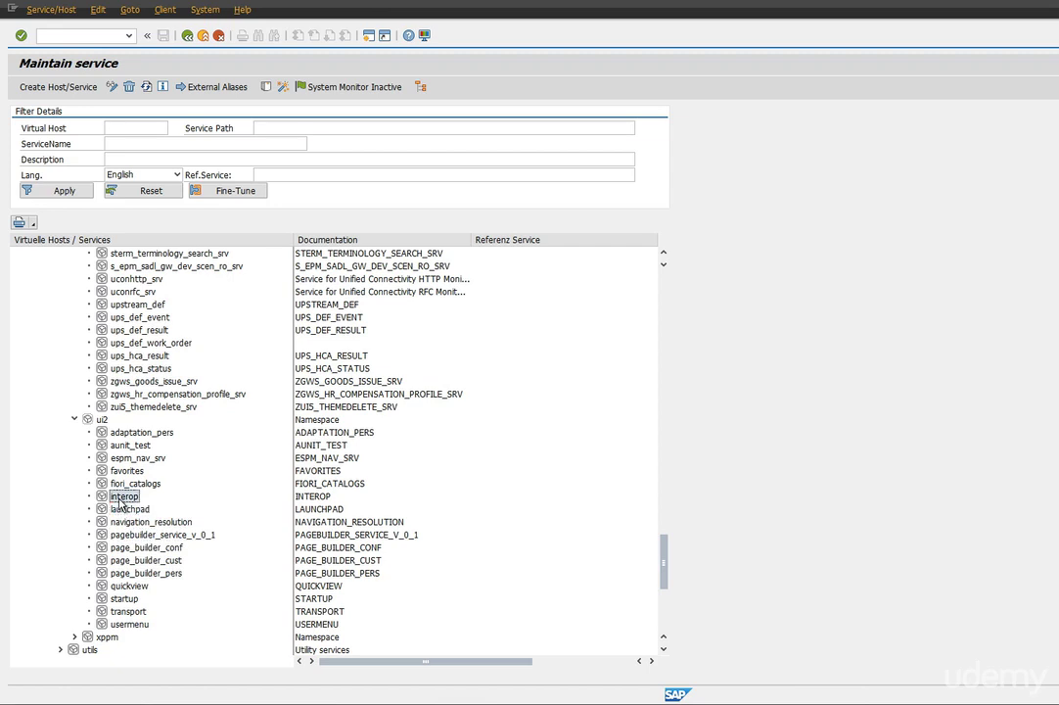
pyautogui.press('Up')
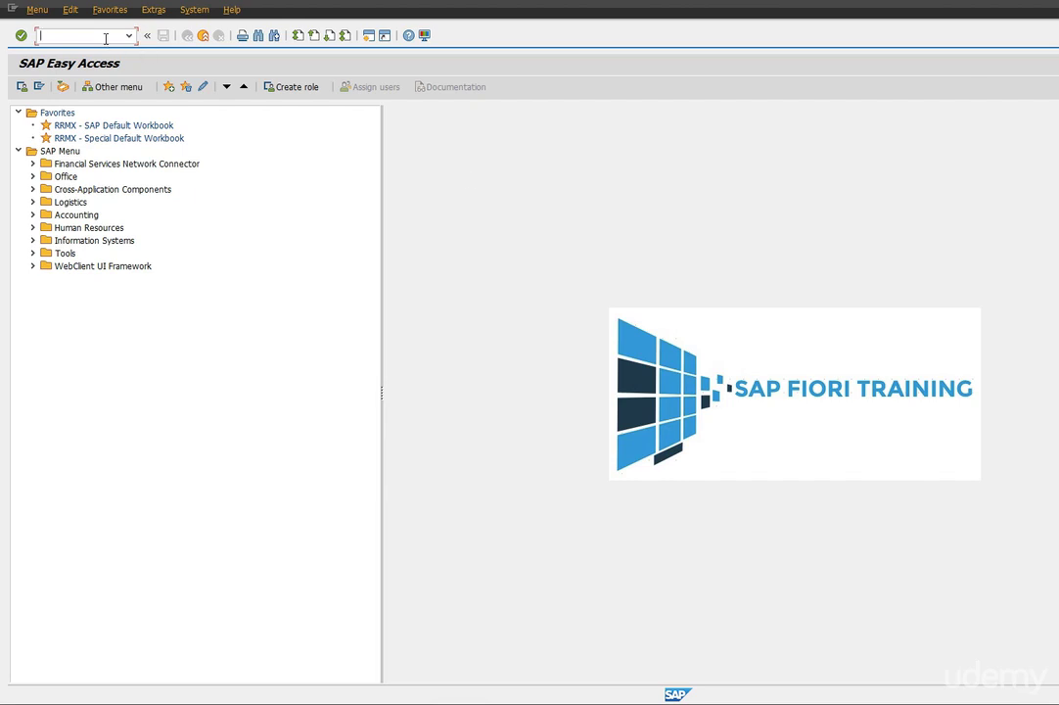
# - Run transaction sicf and display the ICF services filtered by service name ushell
pyautogui.write('sicf')
pyautogui.press('Return')
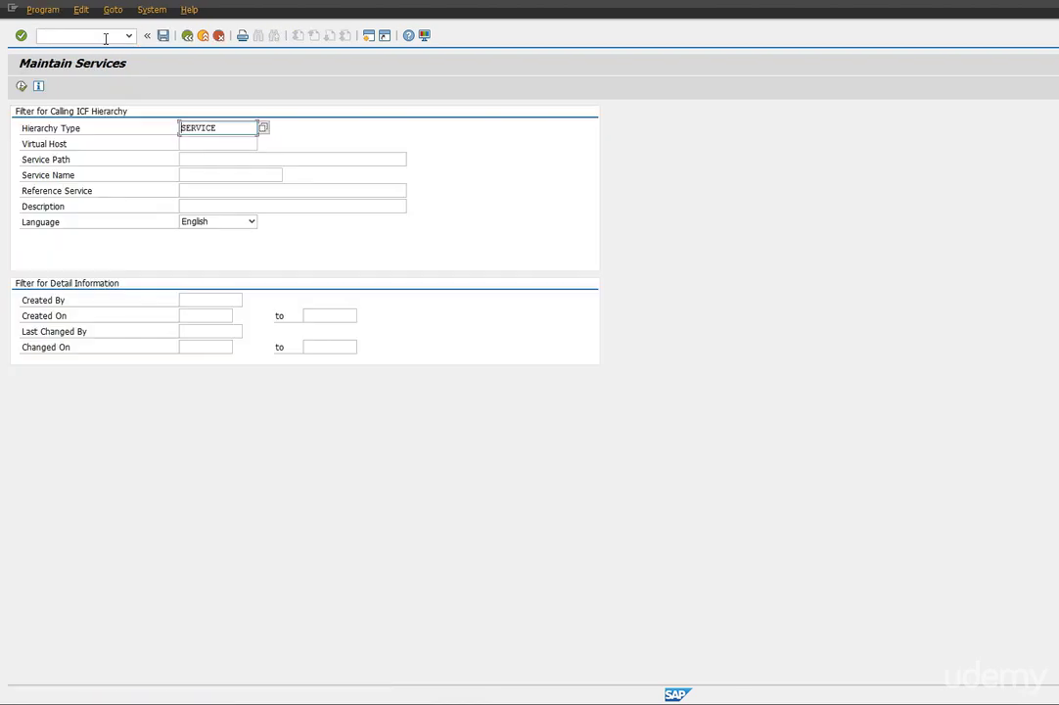
pyautogui.write('ushell')
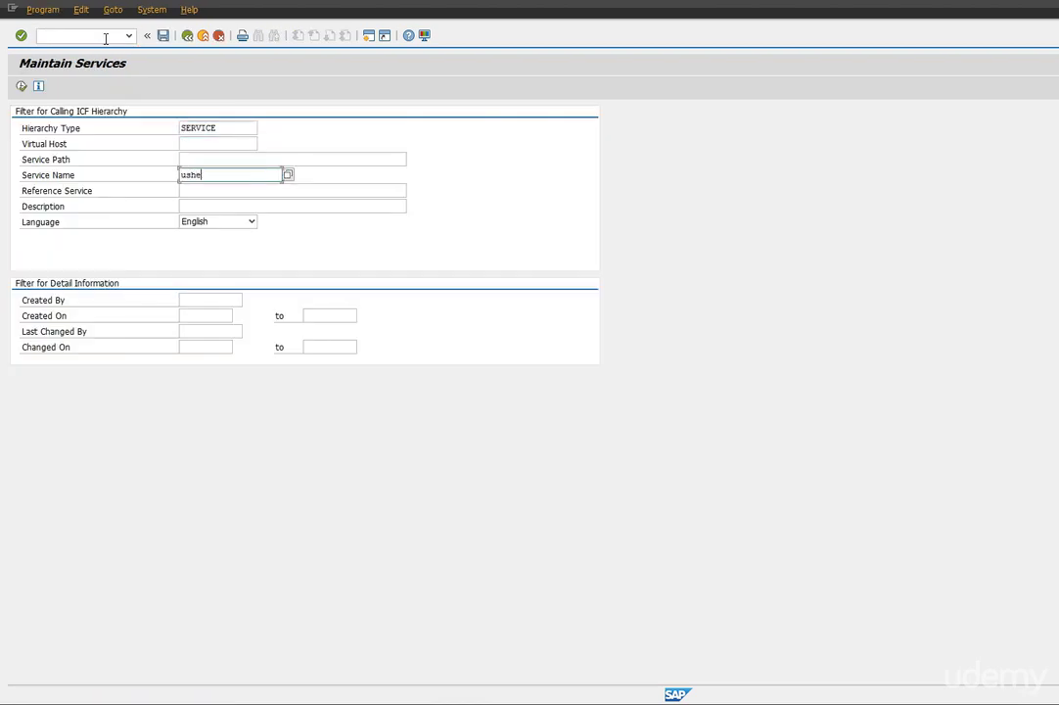
pyautogui.click(27, 87)
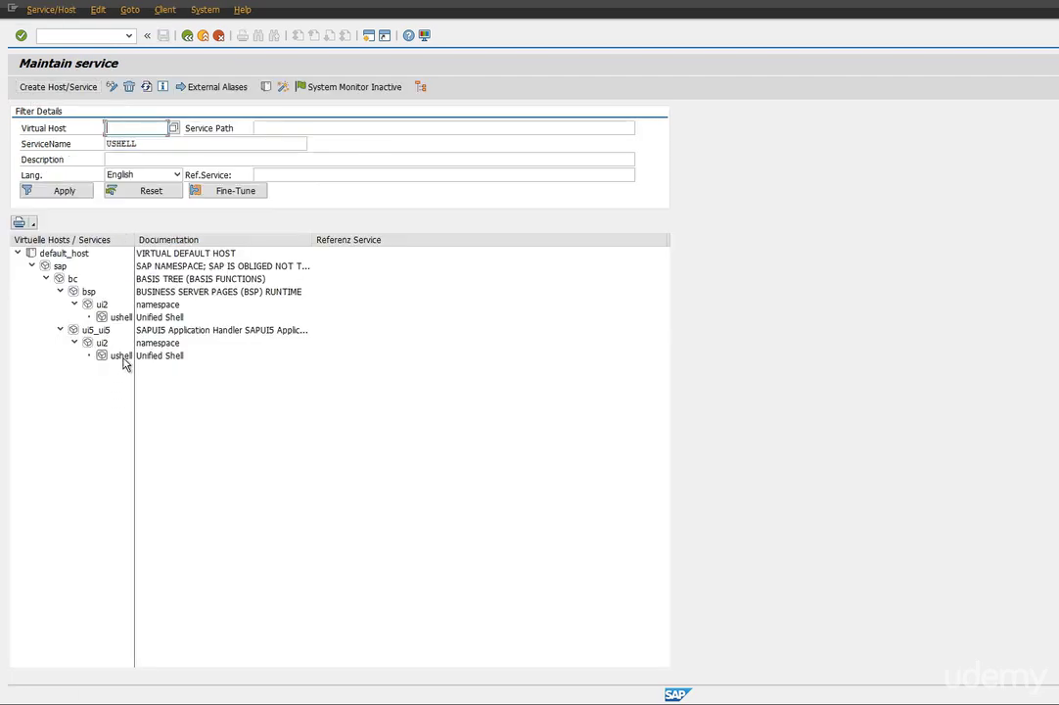
# - Open the ushell service under ui5_ui5/ui2 and display its logon error page settings
pyautogui.click(120, 356)
pyautogui.rightClick(123, 358)
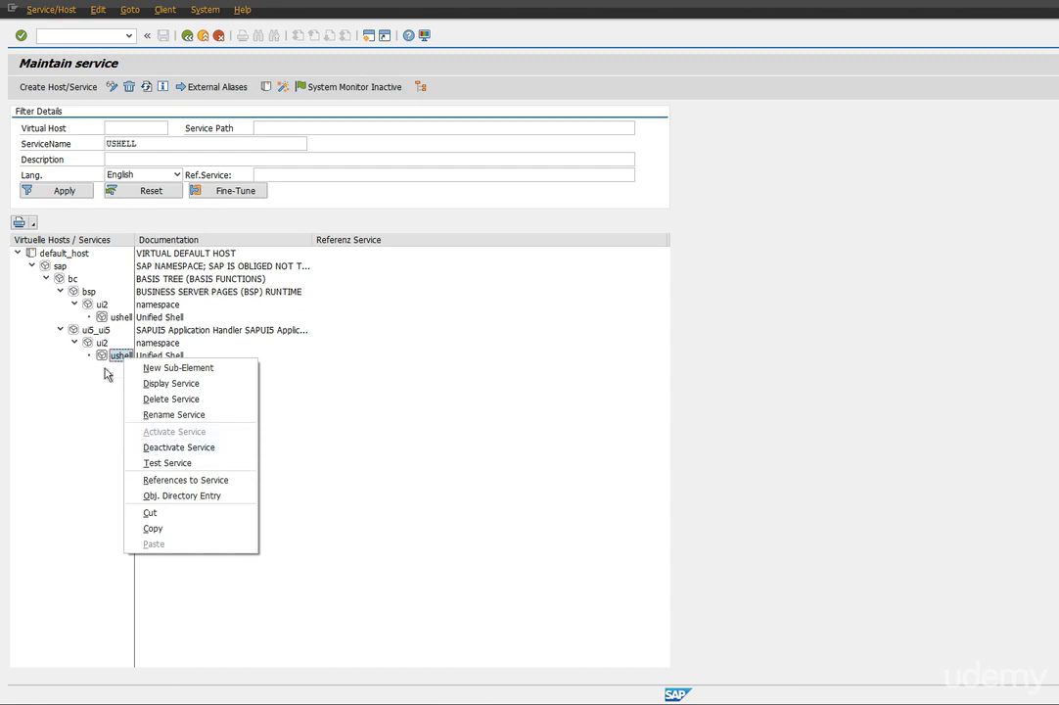
pyautogui.doubleClick(116, 359)
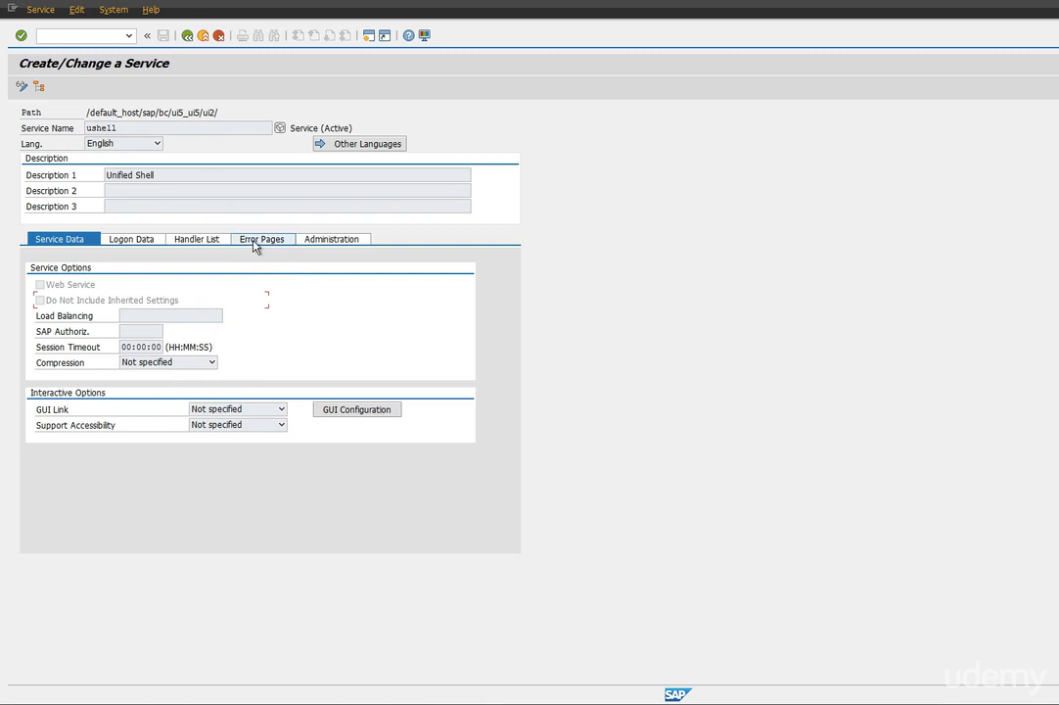
pyautogui.click(254, 243)
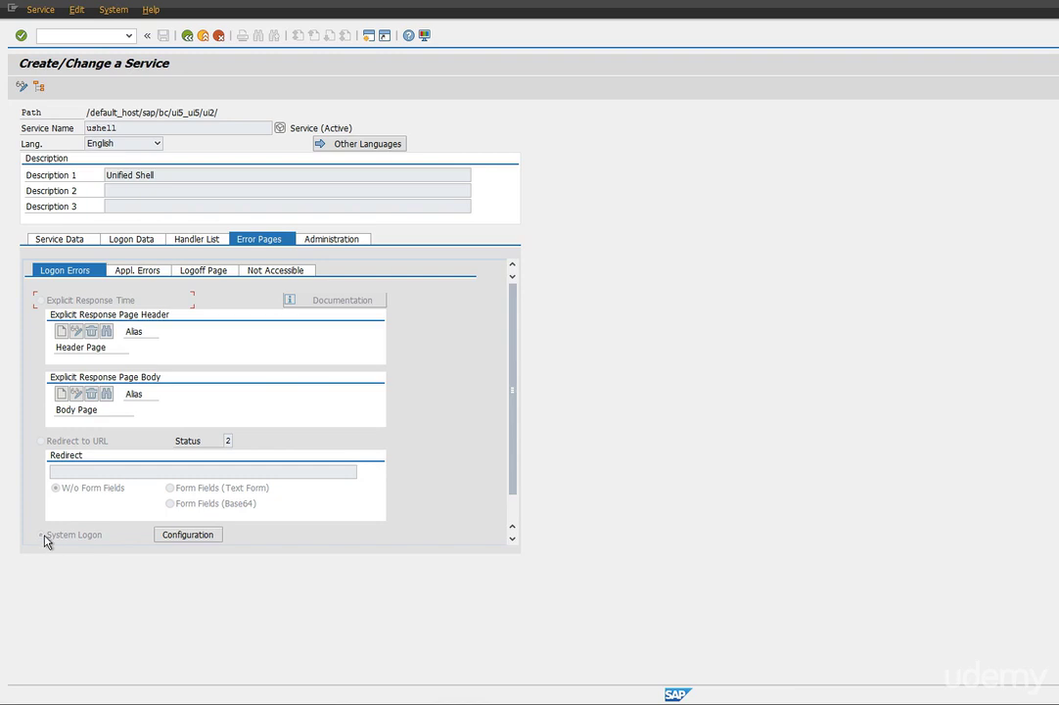
# - Examine the System Logon configuration of the ushell service, including its default client and custom ABAP class, and return to the service tree
pyautogui.click(188, 535)
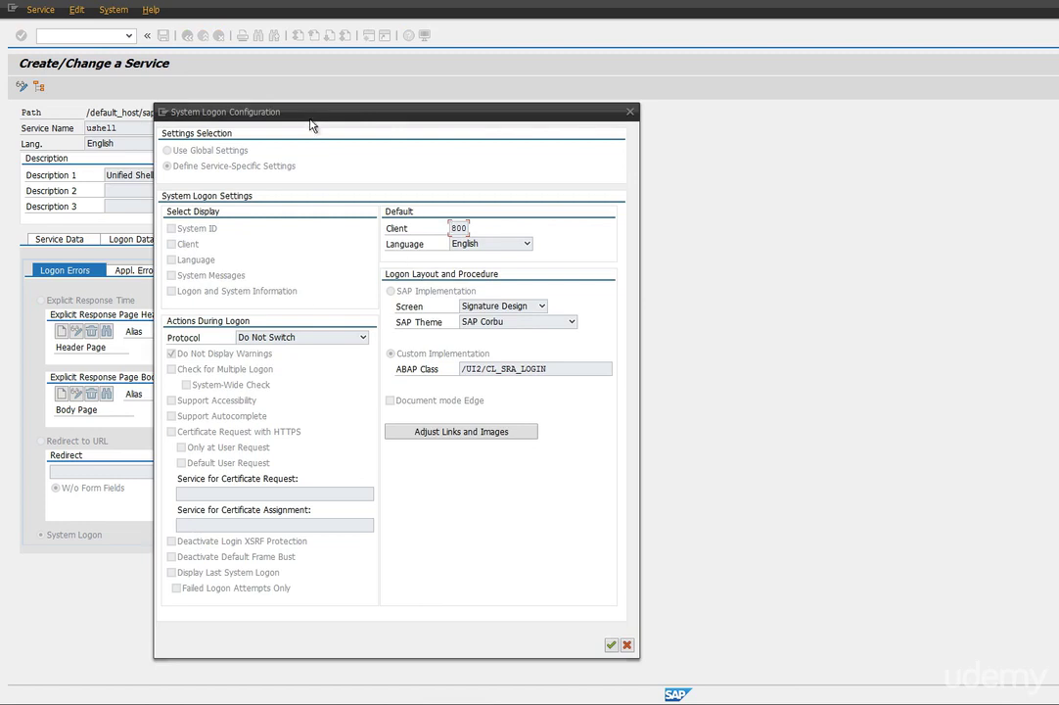
pyautogui.moveTo(315, 118); pyautogui.dragTo(459, 110)
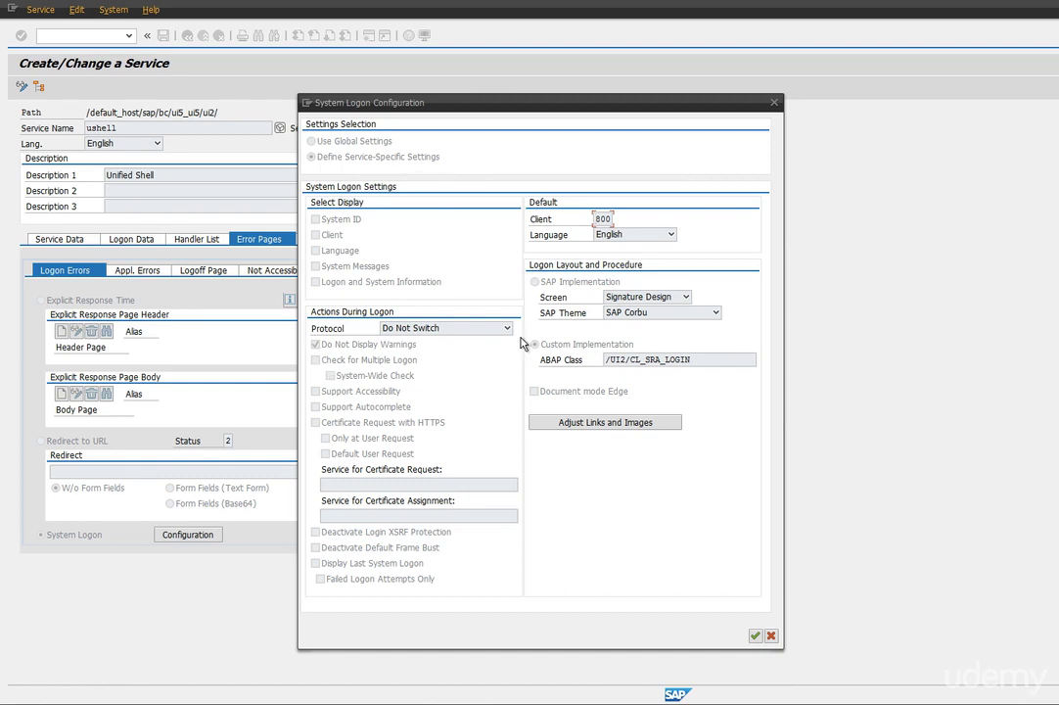
pyautogui.moveTo(606, 217); pyautogui.dragTo(591, 219)
pyautogui.click(755, 637)
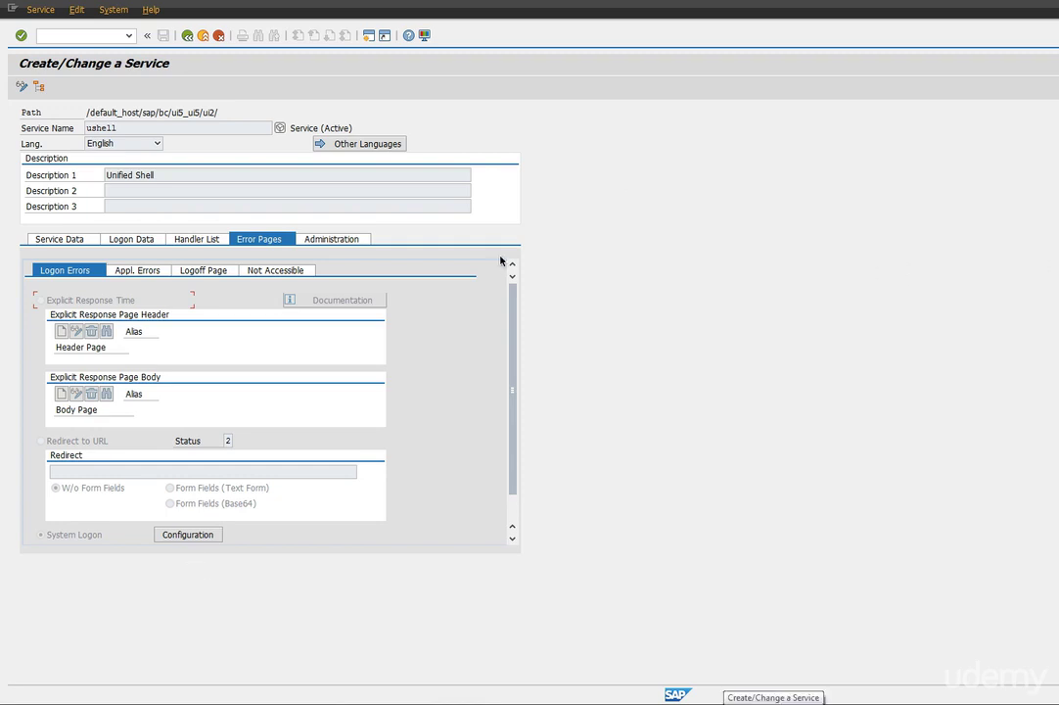
pyautogui.click(187, 37)
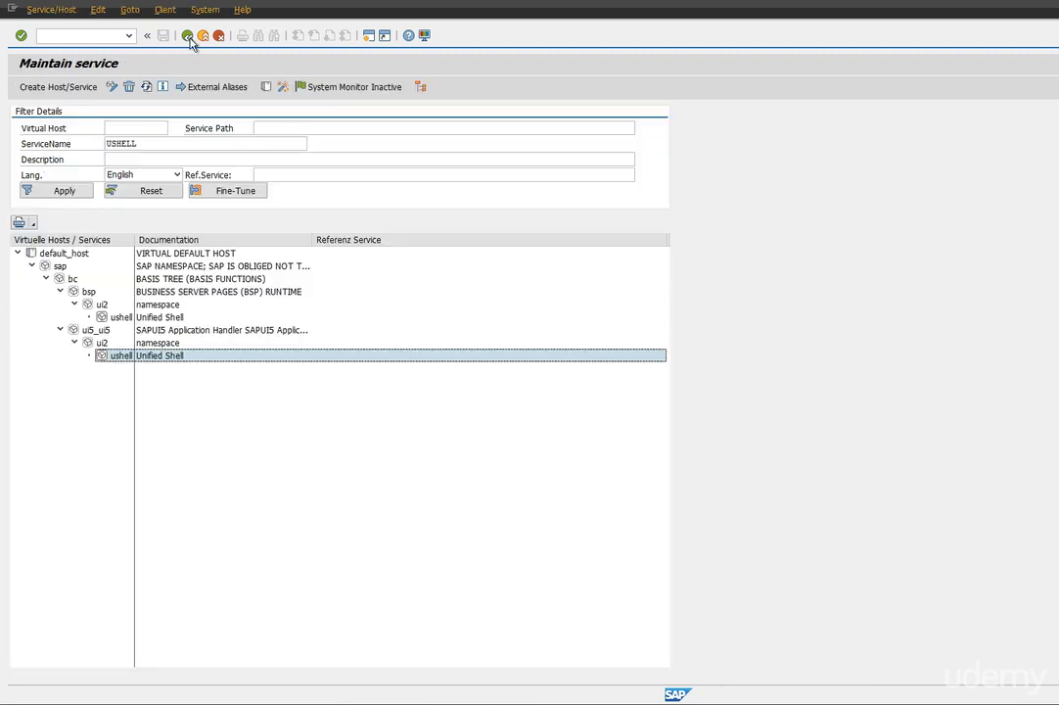
# - Filter the ICF services by service name logoff
pyautogui.moveTo(168, 144); pyautogui.dragTo(84, 135)
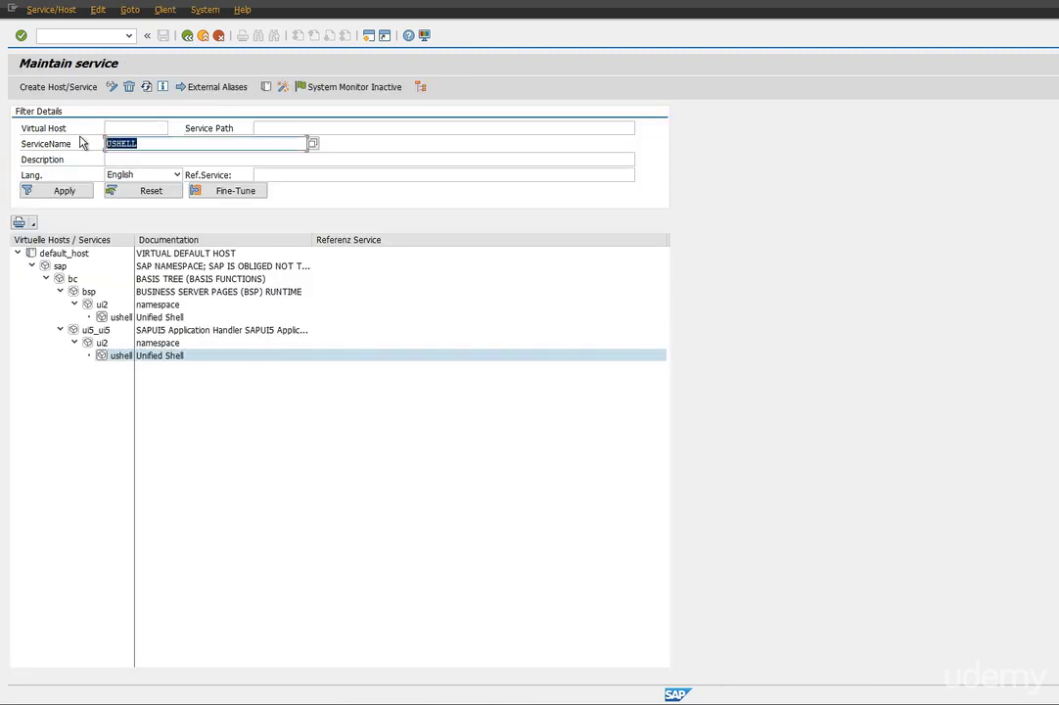
pyautogui.write('logoff')
pyautogui.press('Return')
pyautogui.click(64, 190)
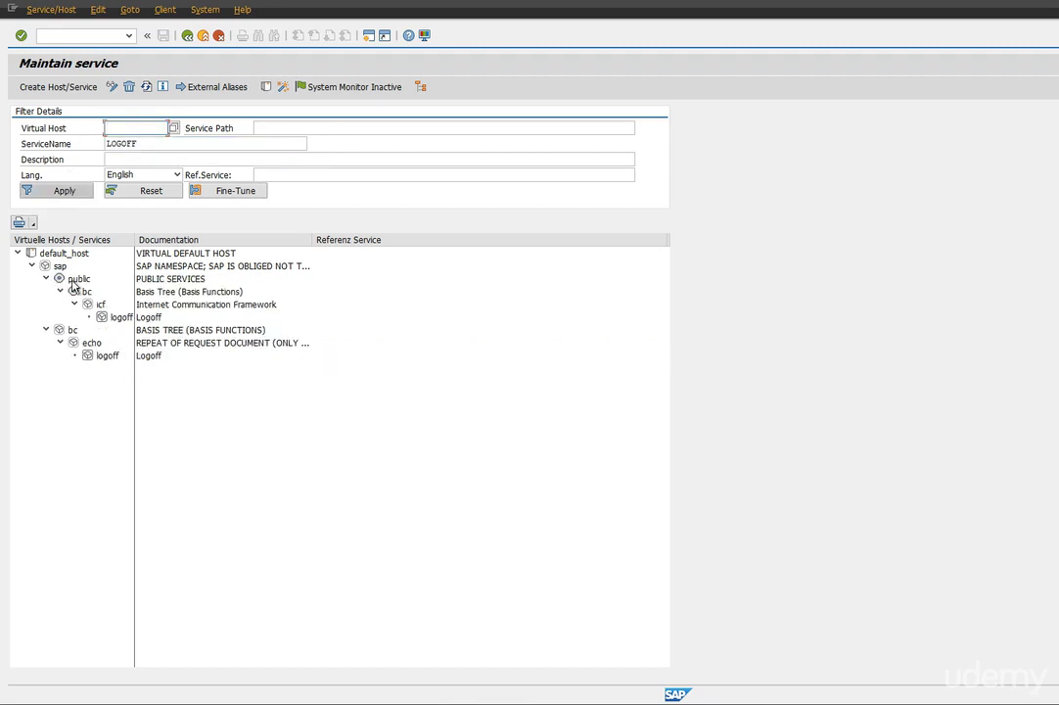
# - Open the logoff service under public/bc/icf and examine the redirect URL defined for its logoff page
pyautogui.click(123, 319)
pyautogui.doubleClick(122, 320)
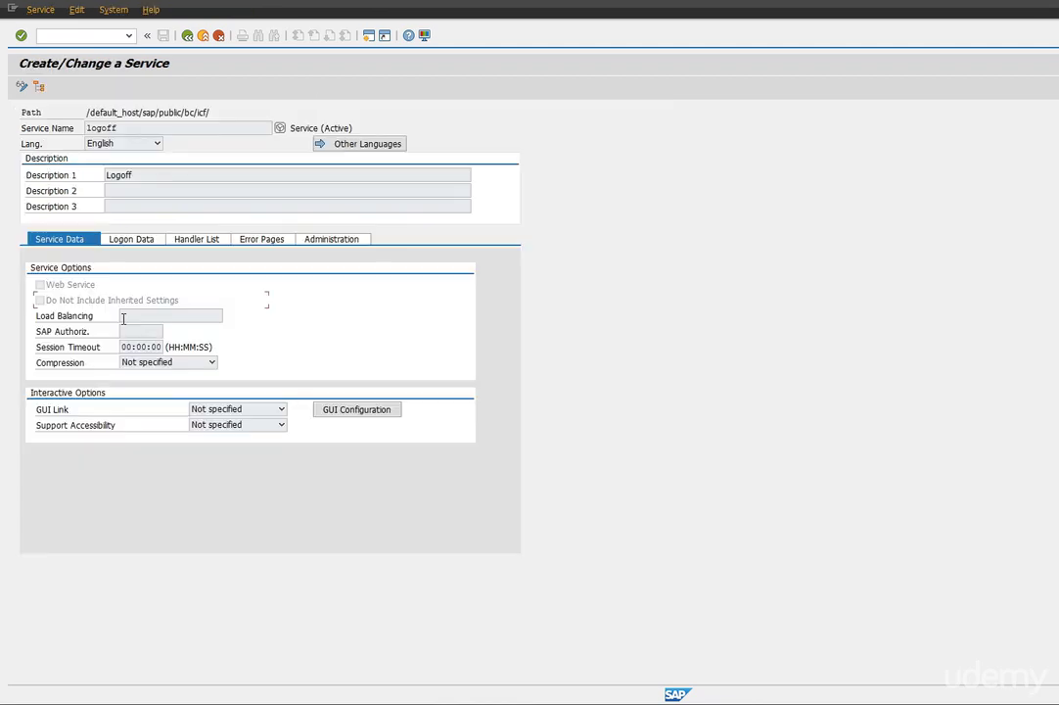
pyautogui.click(261, 244)
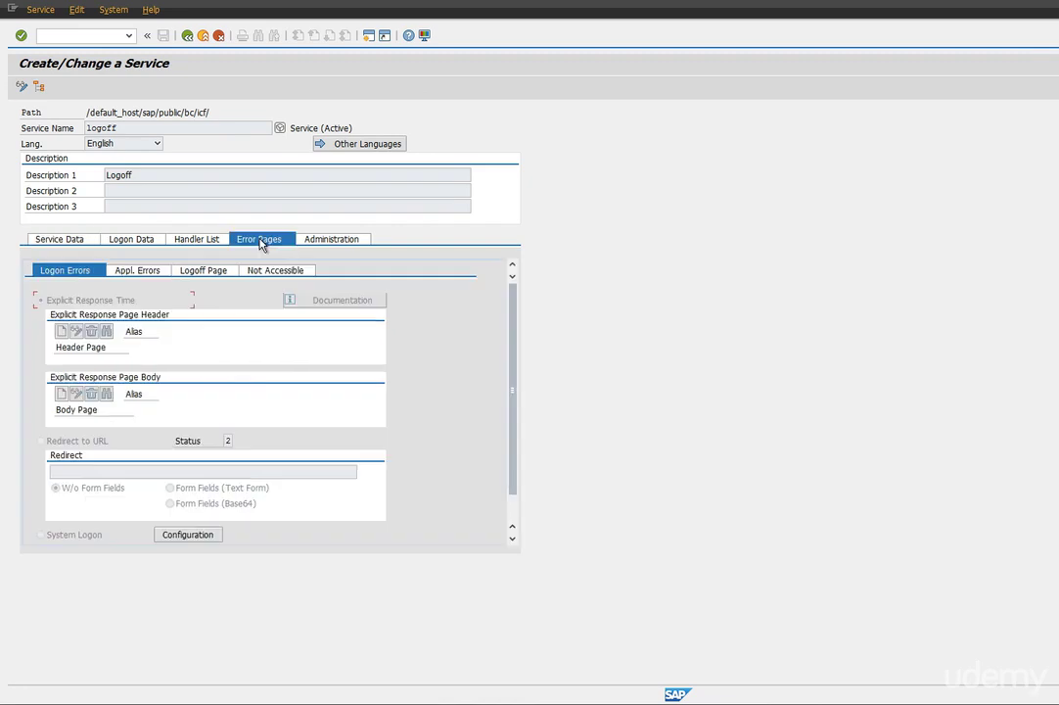
pyautogui.click(194, 274)
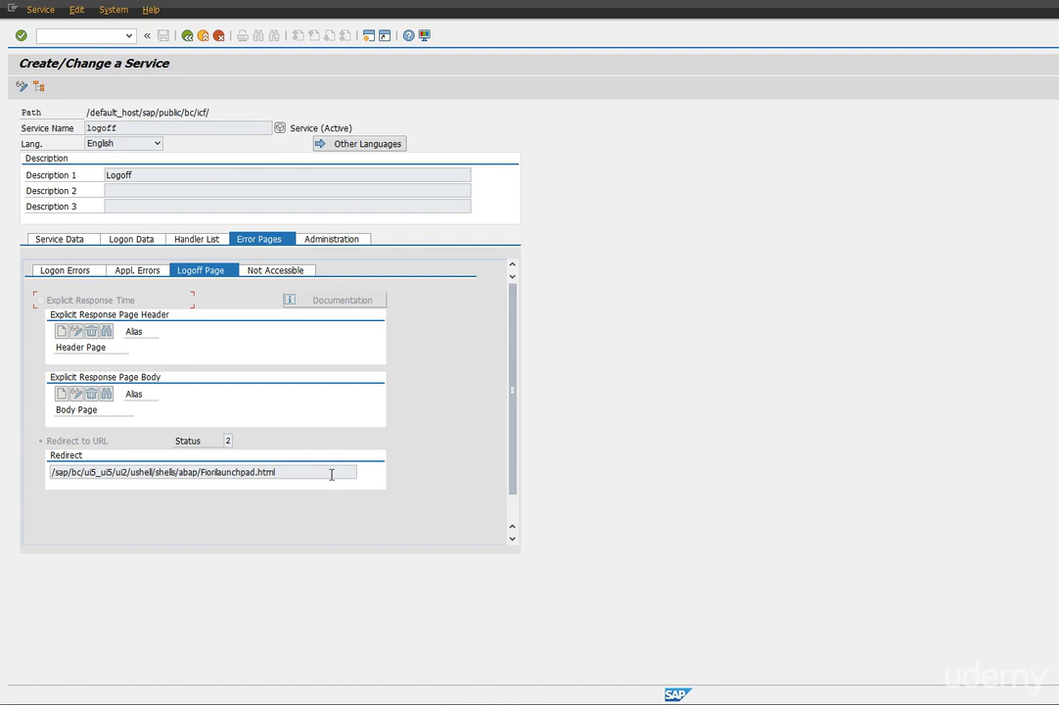
pyautogui.moveTo(332, 473); pyautogui.dragTo(28, 480)
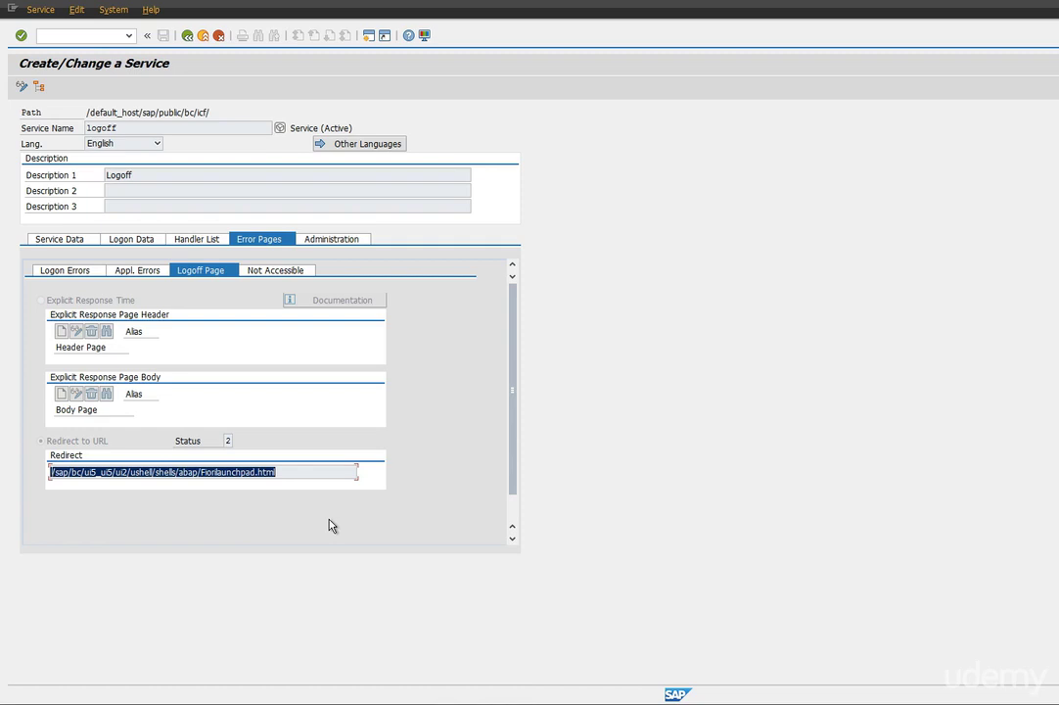
pyautogui.click(297, 472)
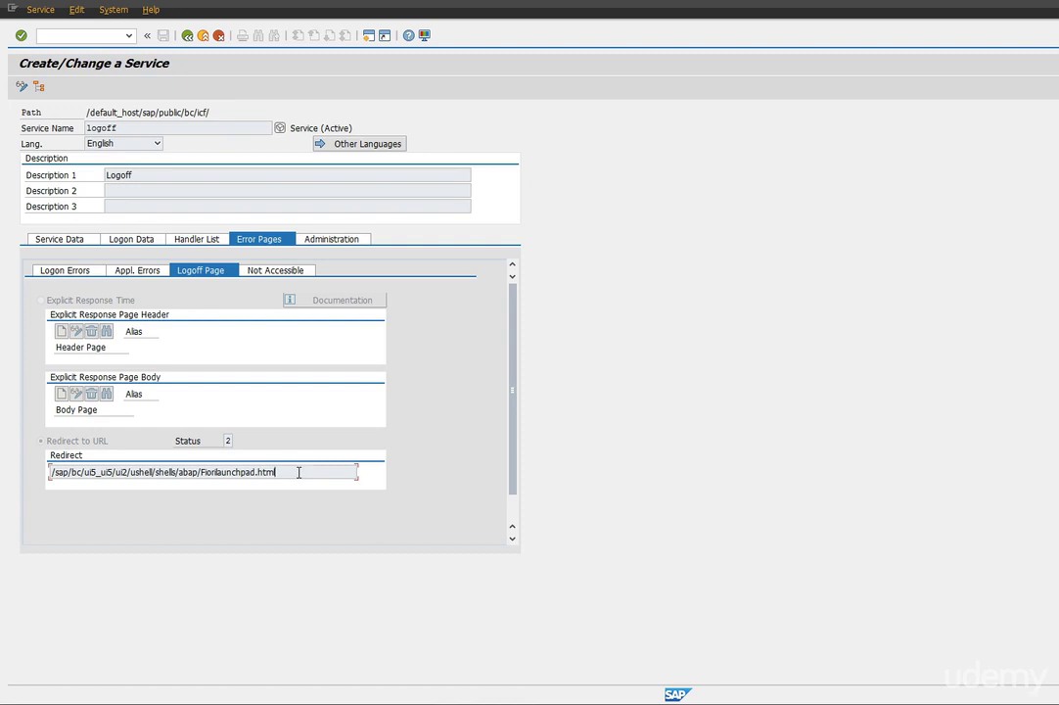
pyautogui.moveTo(299, 472); pyautogui.dragTo(43, 478)
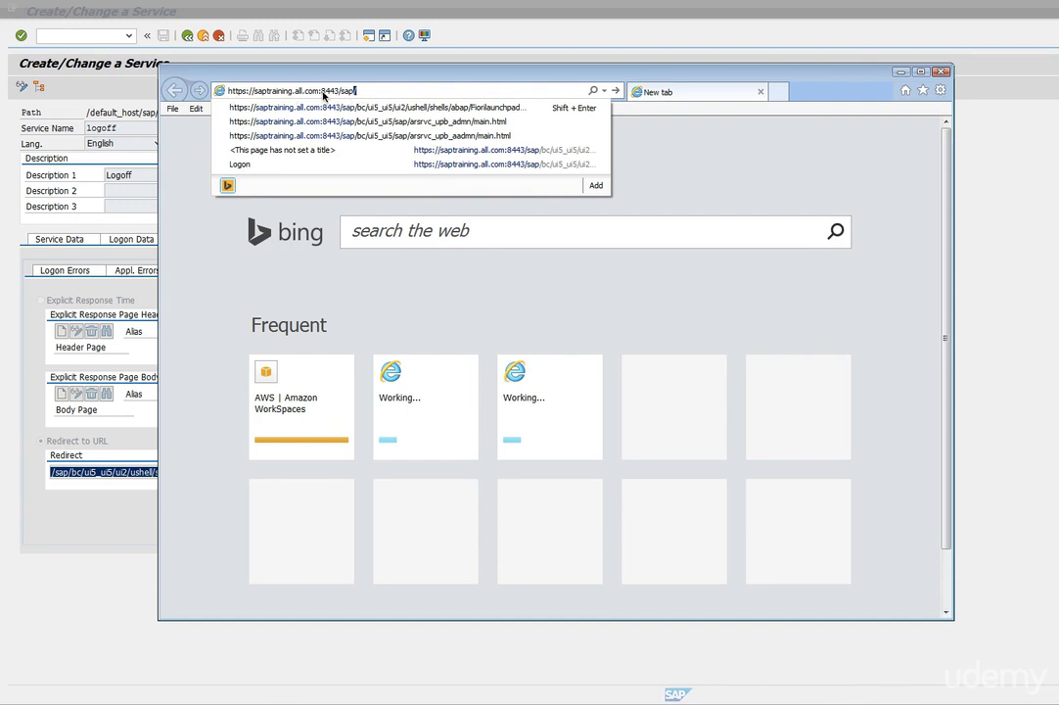
pyautogui.press('Escape')
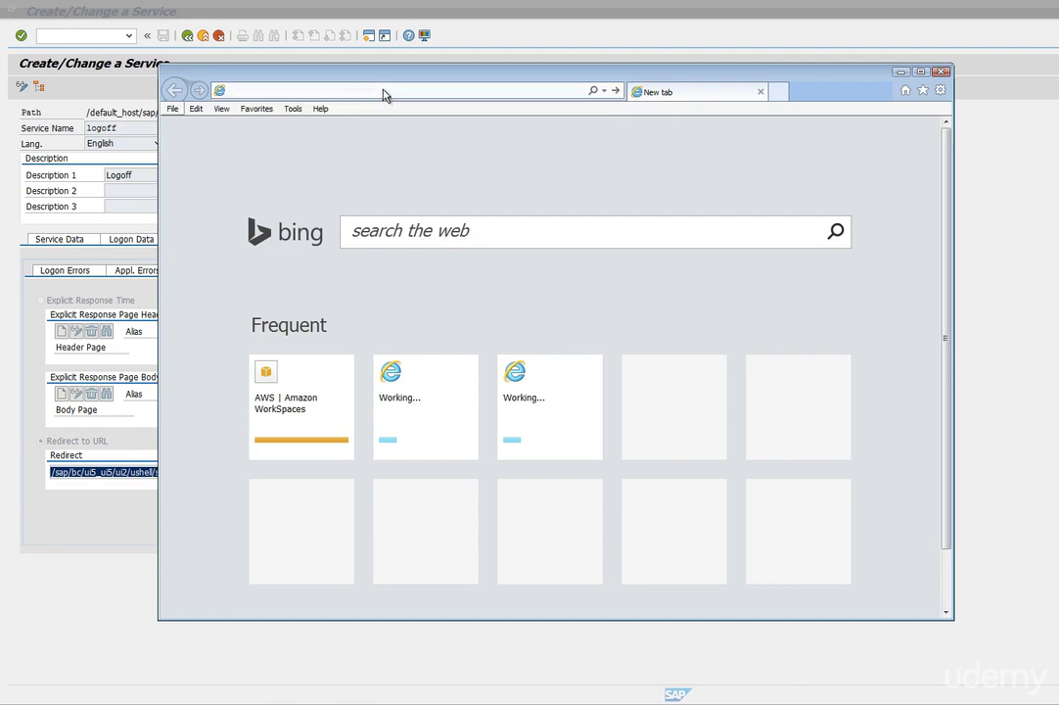
pyautogui.write('https://saptraining.all.com:8443/sap/')
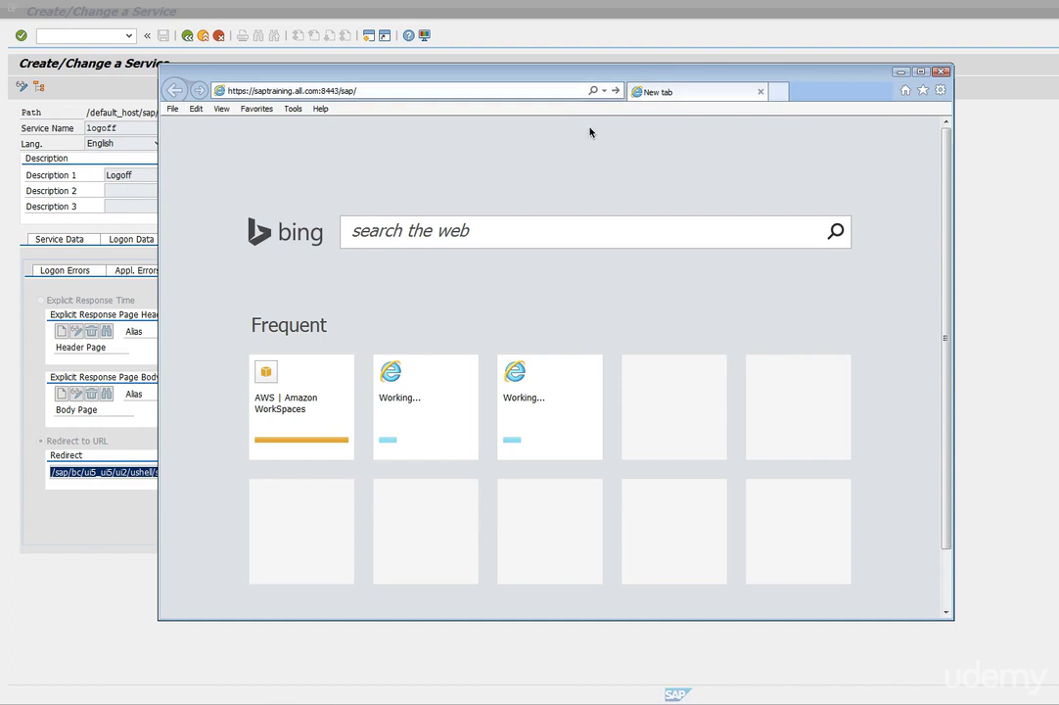
pyautogui.click(560, 93)
pyautogui.click(558, 92)
pyautogui.write('bc')
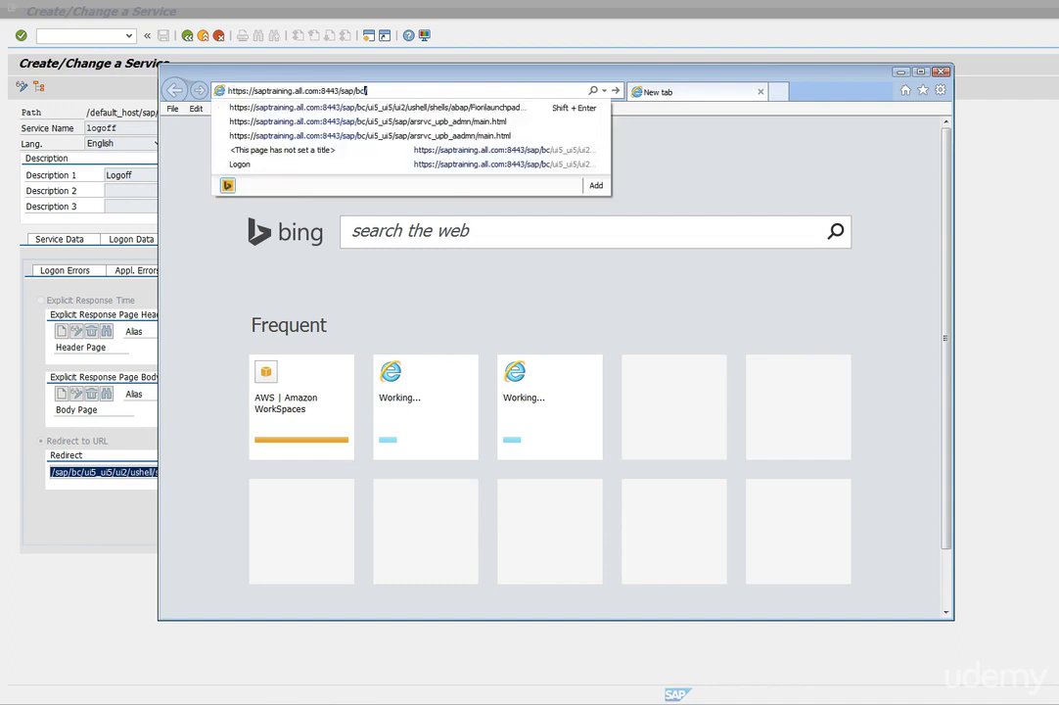
pyautogui.write('/ui')
pyautogui.press('Down')
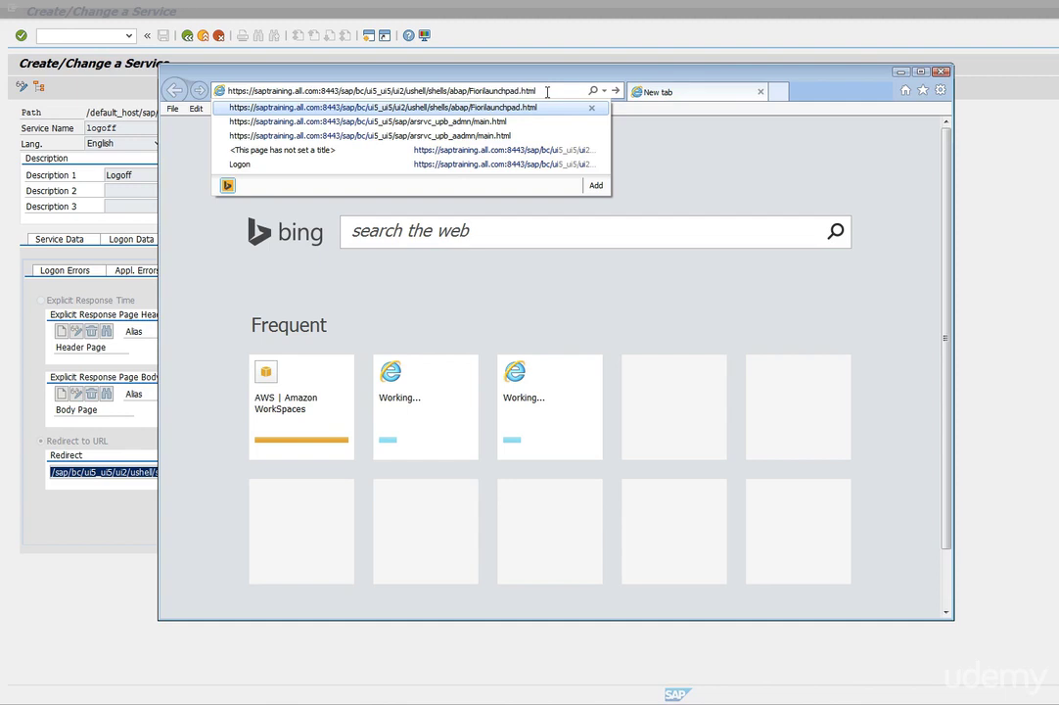
pyautogui.doubleClick(419, 90)
pyautogui.press('Return')
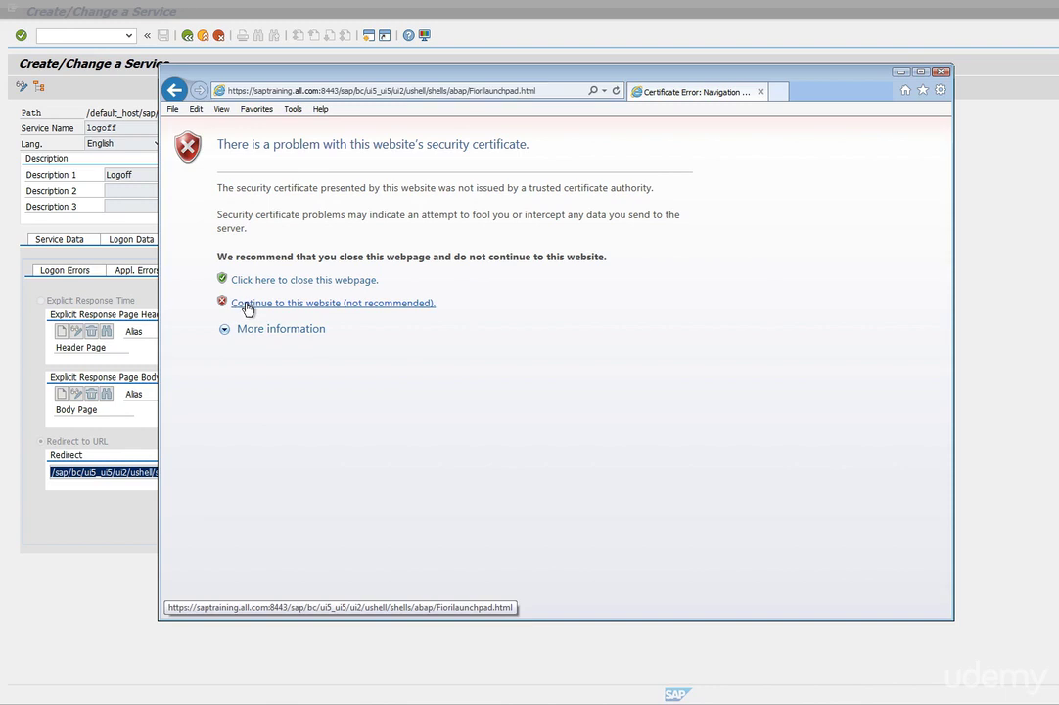
pyautogui.click(250, 306)
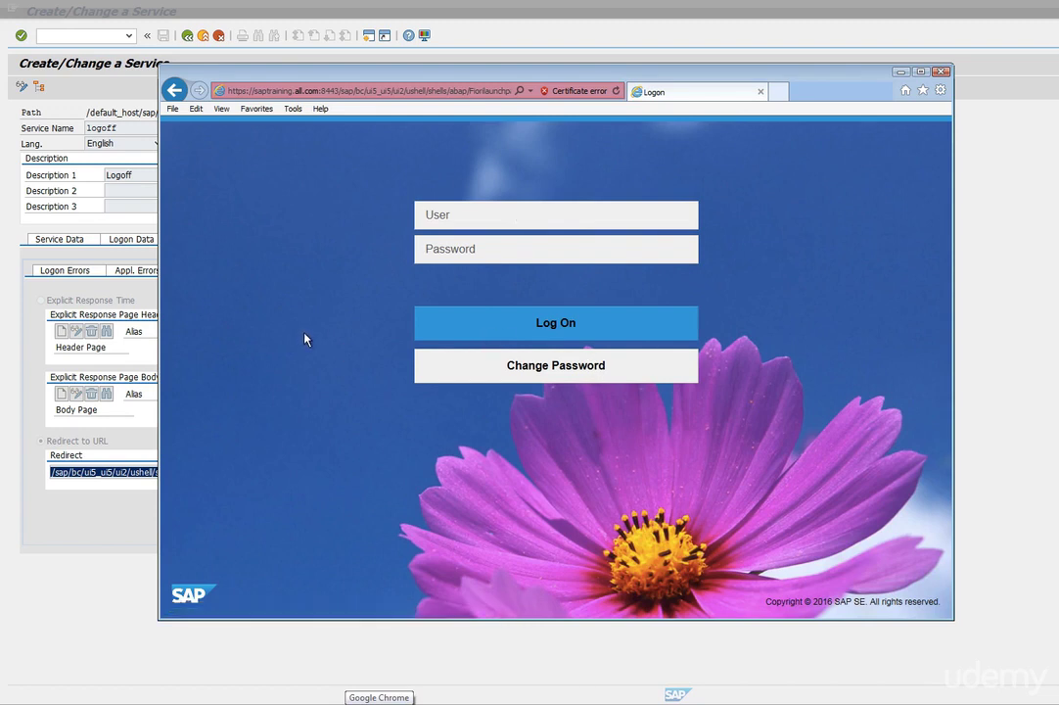
# - Log on to the Fiori launchpad by entering the user name and the account password
pyautogui.click(458, 218)
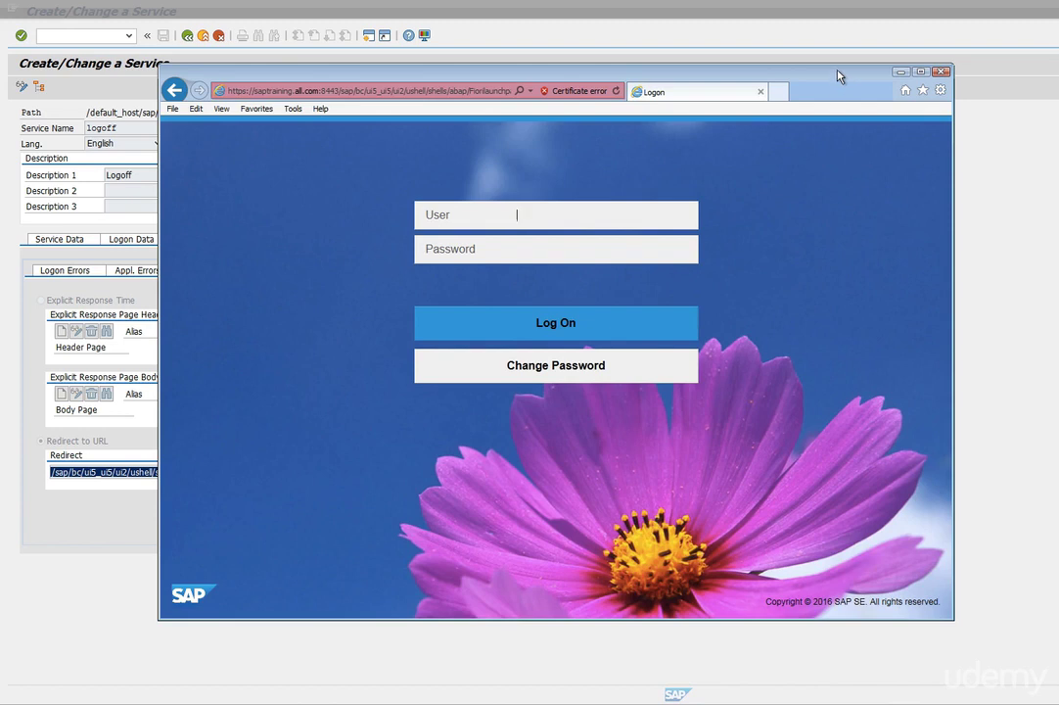
pyautogui.write('FIORI')
pyautogui.press('Tab')
pyautogui.write('*********')
pyautogui.click(544, 333)
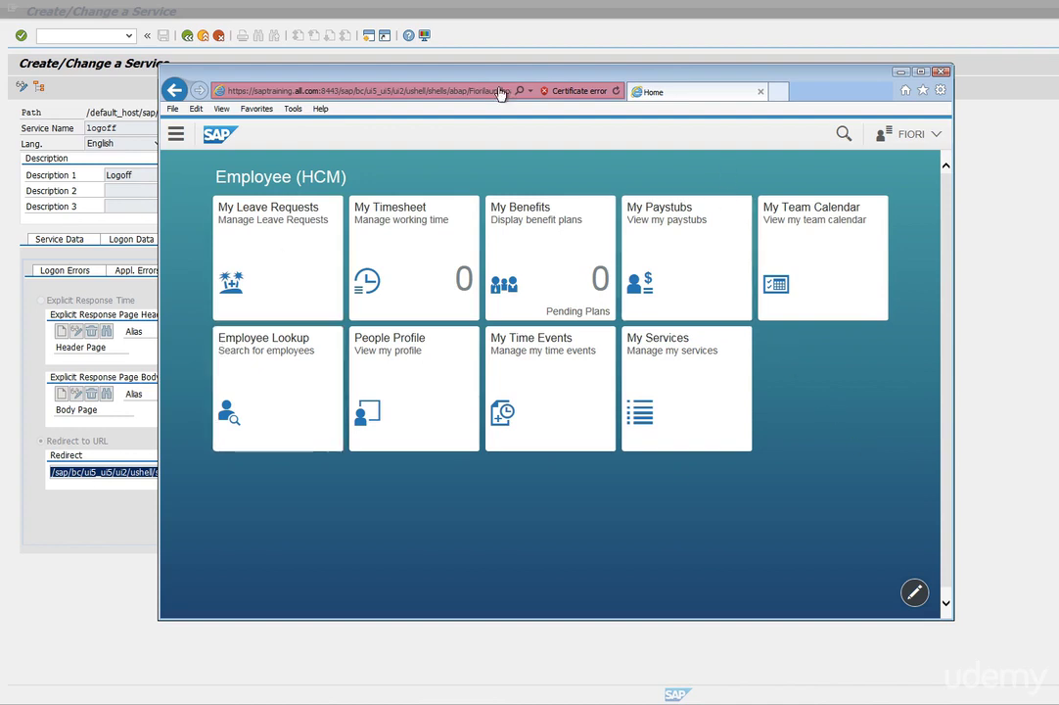
# - Log out of the Fiori launchpad, confirm the logout, and select the URL of the page it redirects to
pyautogui.moveTo(534, 73); pyautogui.dragTo(566, 73)
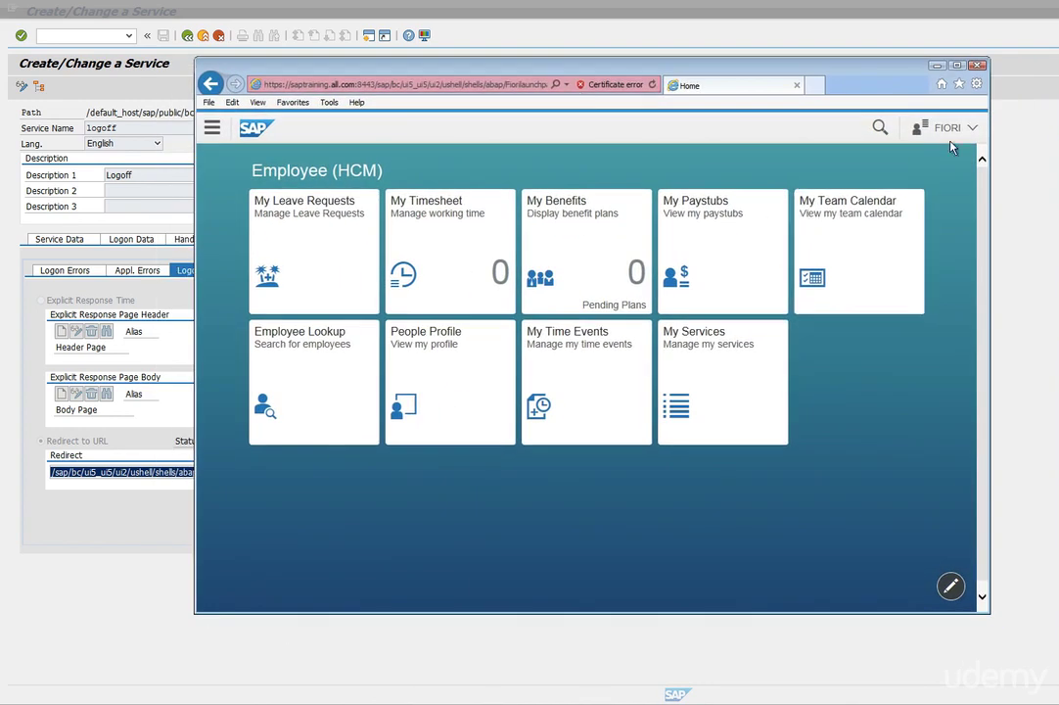
pyautogui.click(941, 128)
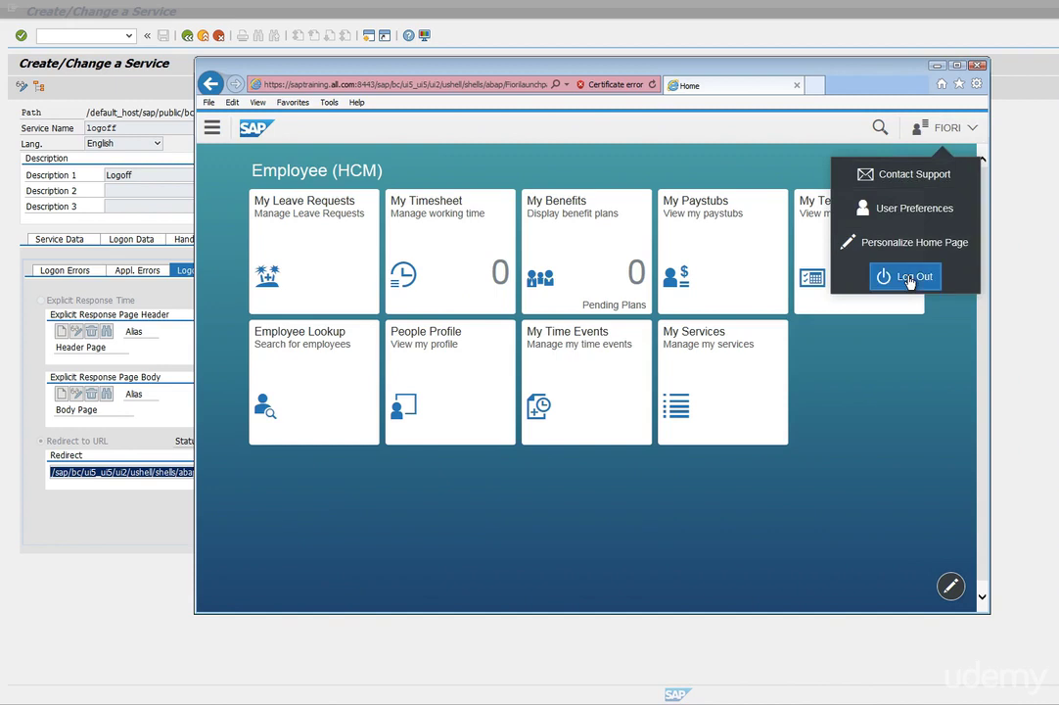
pyautogui.click(909, 277)
pyautogui.click(663, 394)
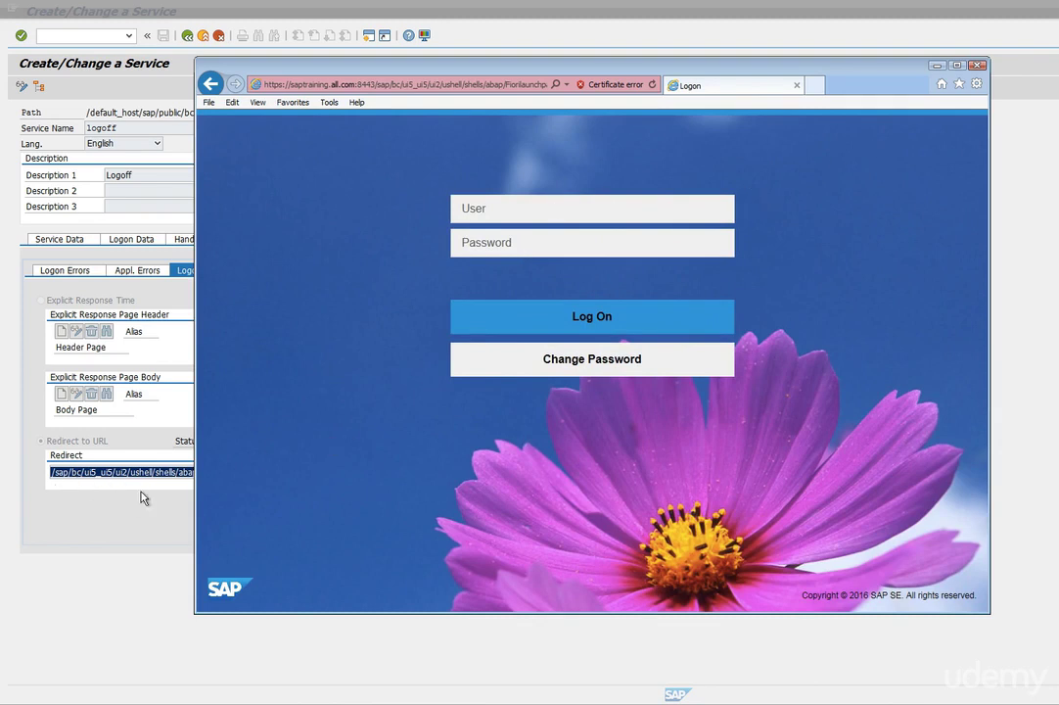
pyautogui.click(357, 85)
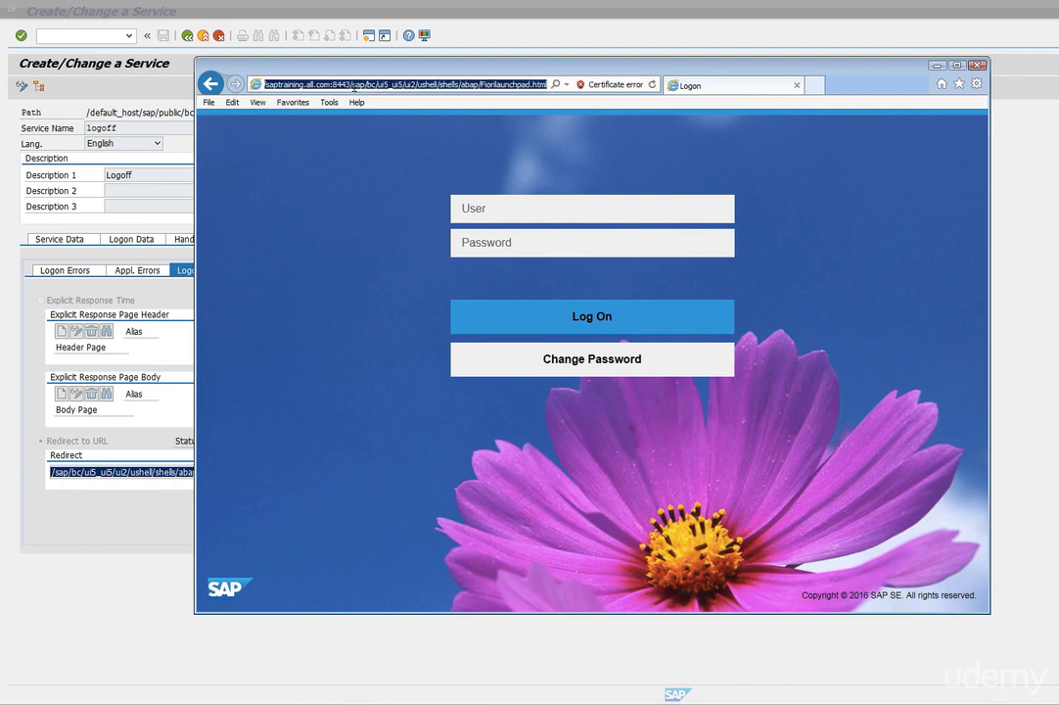